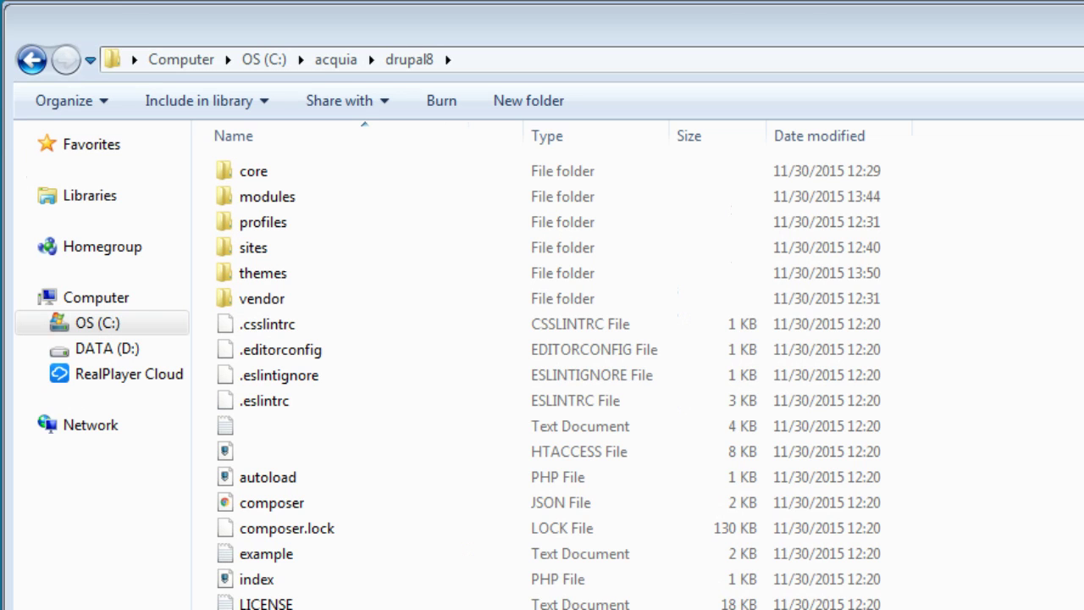
Step: Browse from themes into bootstrap > starterkits to reach the cdn and less kits
click(420, 278)
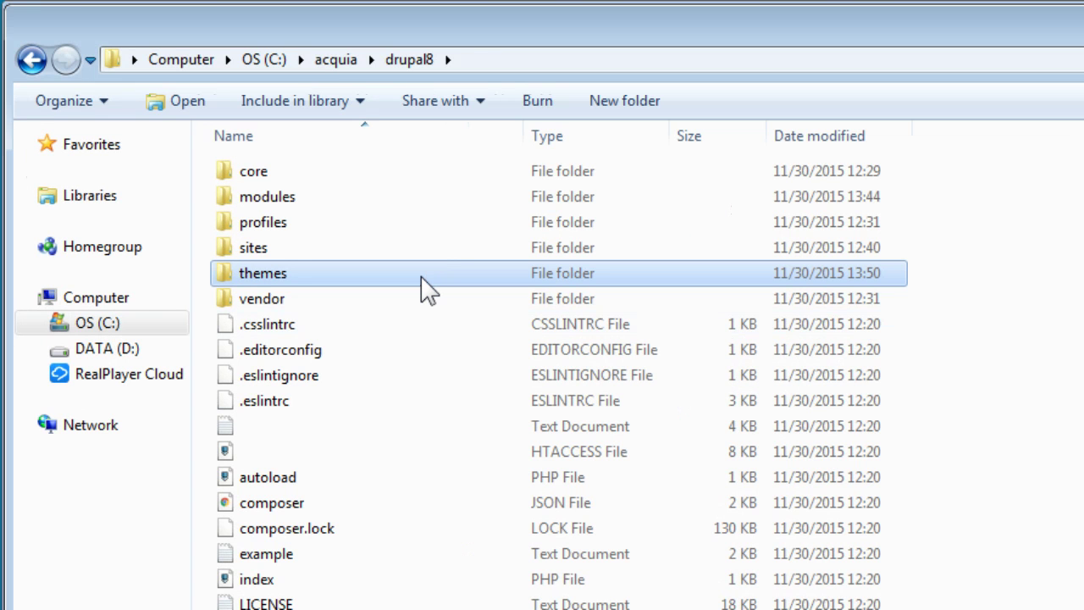
double_click(423, 282)
double_click(364, 174)
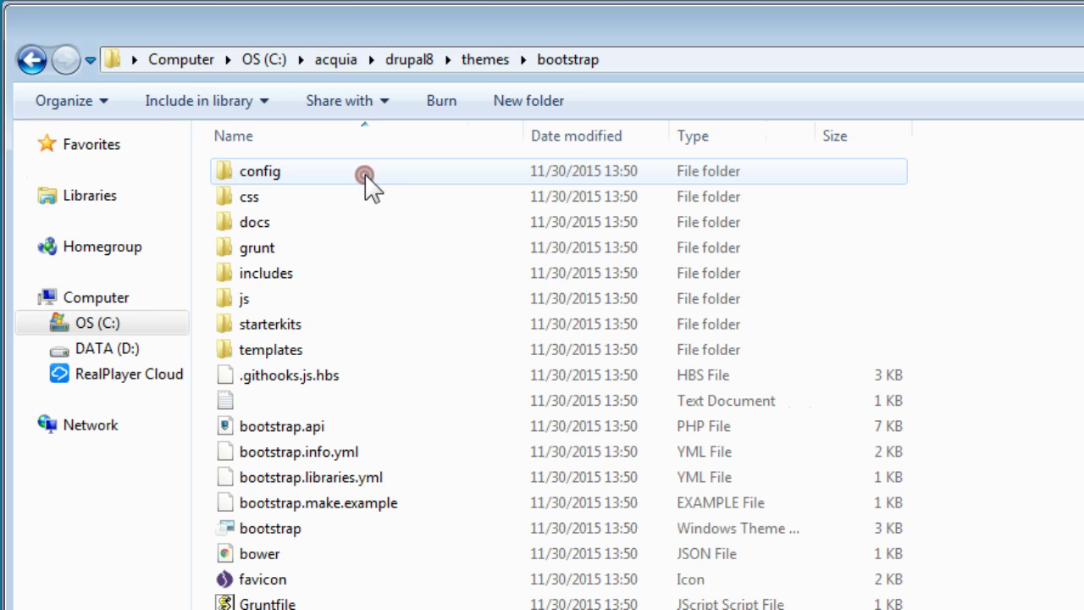
double_click(373, 333)
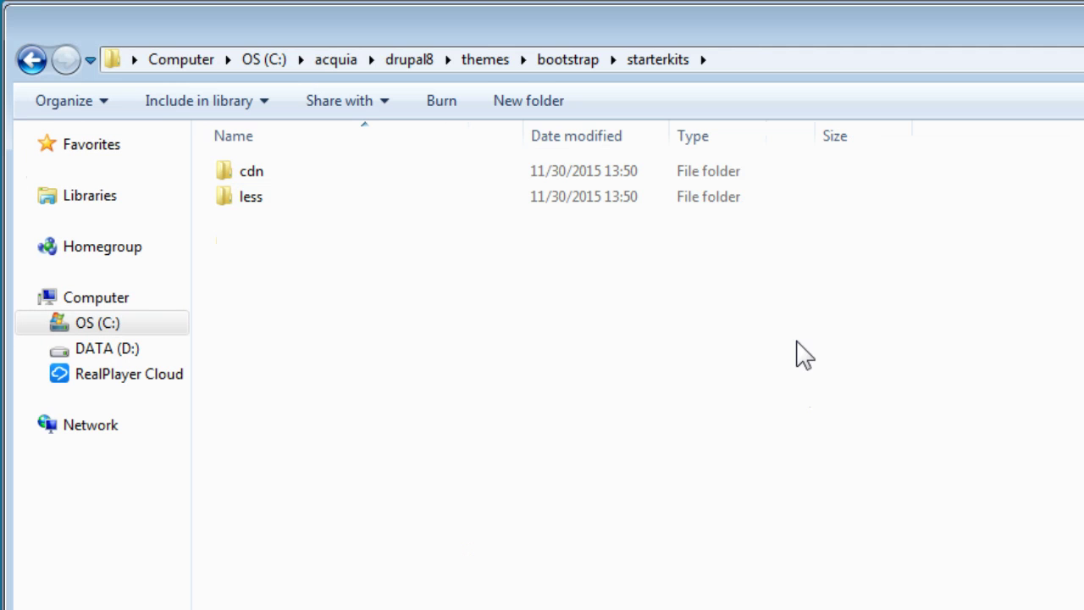
Step: Paste a copy of the cdn starter kit into drupal8's themes folder
click(494, 171)
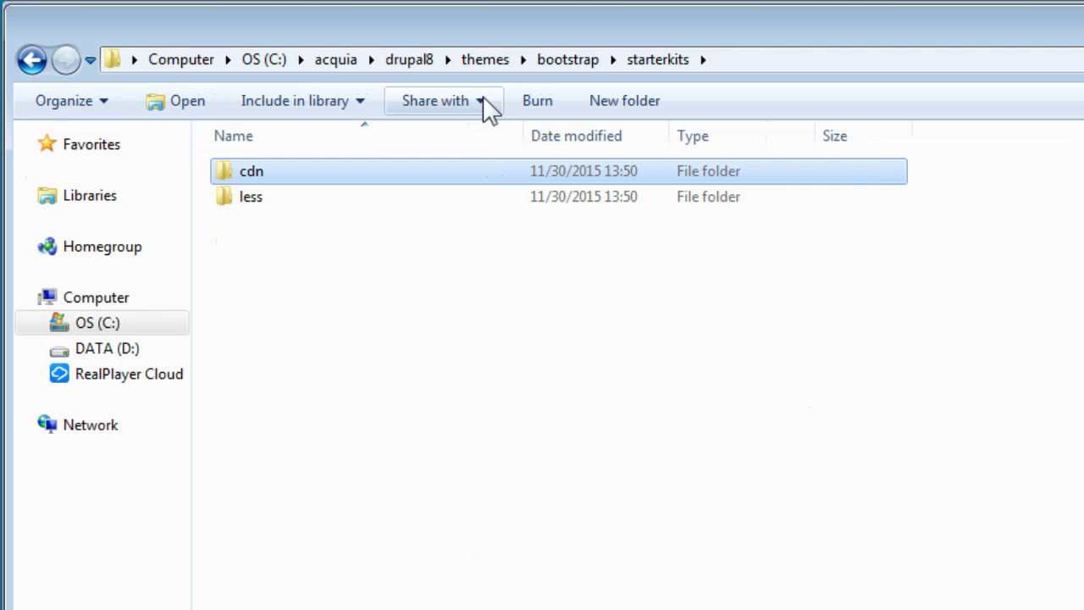
click(478, 60)
click(615, 429)
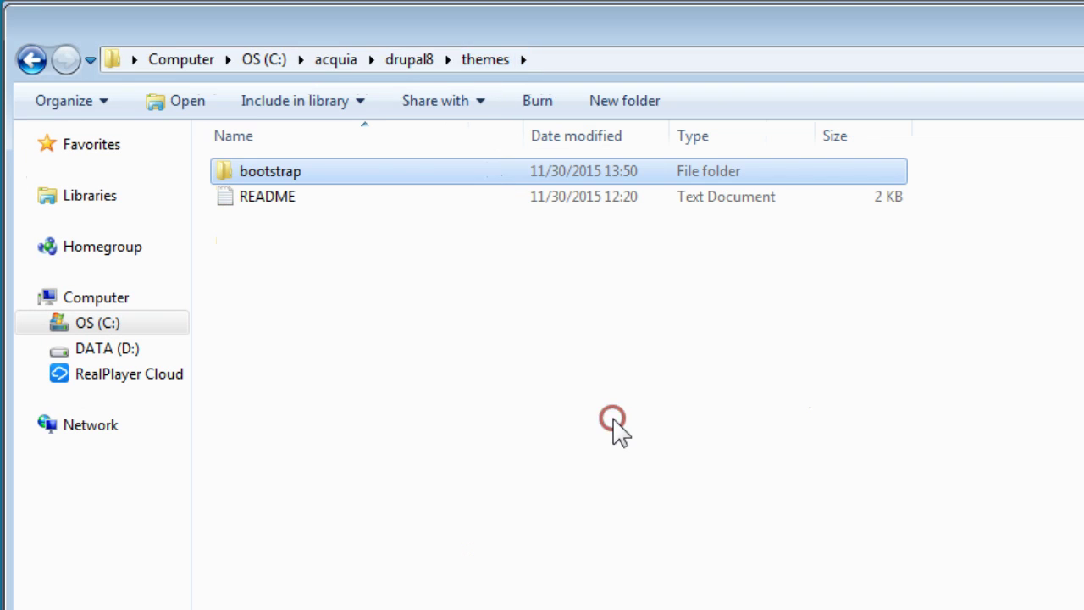
key(ctrl+v)
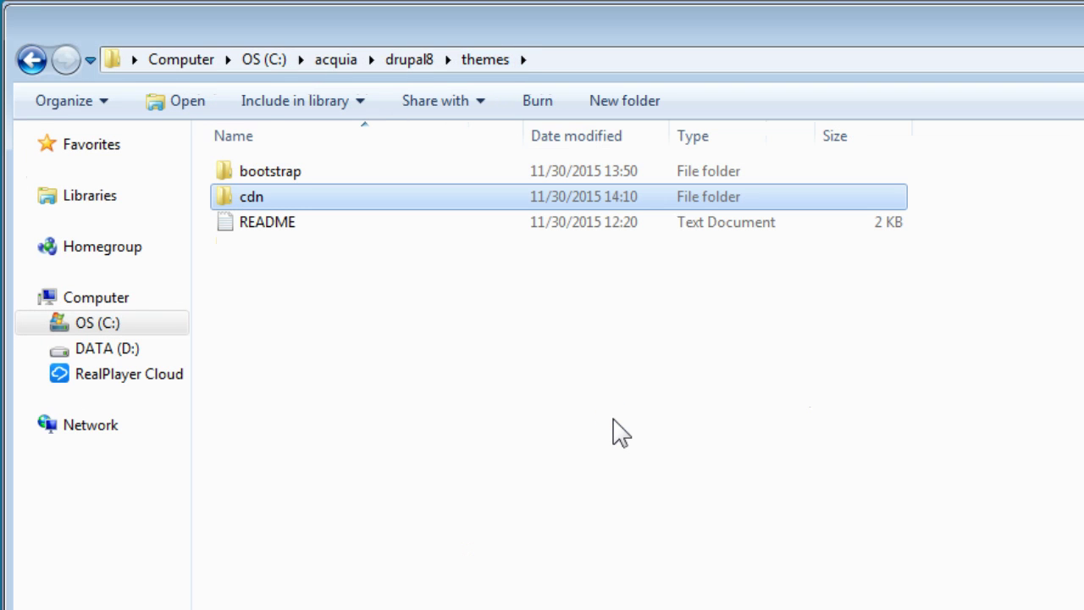
Step: Rename the copied cdn folder to bootstrap_subtheme
right_click(259, 197)
key(m)
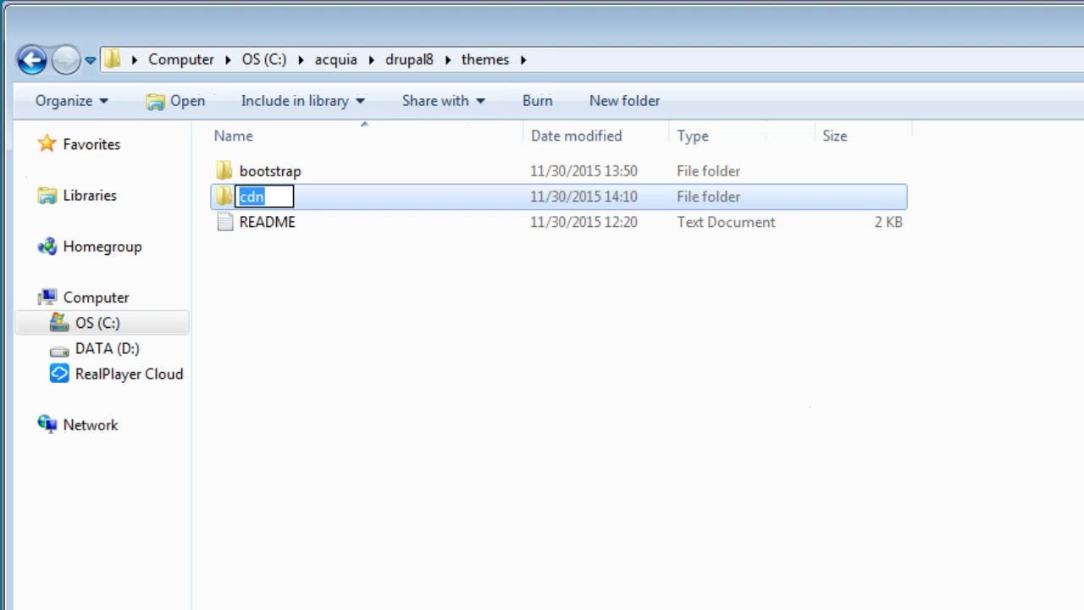
text(bootstr)
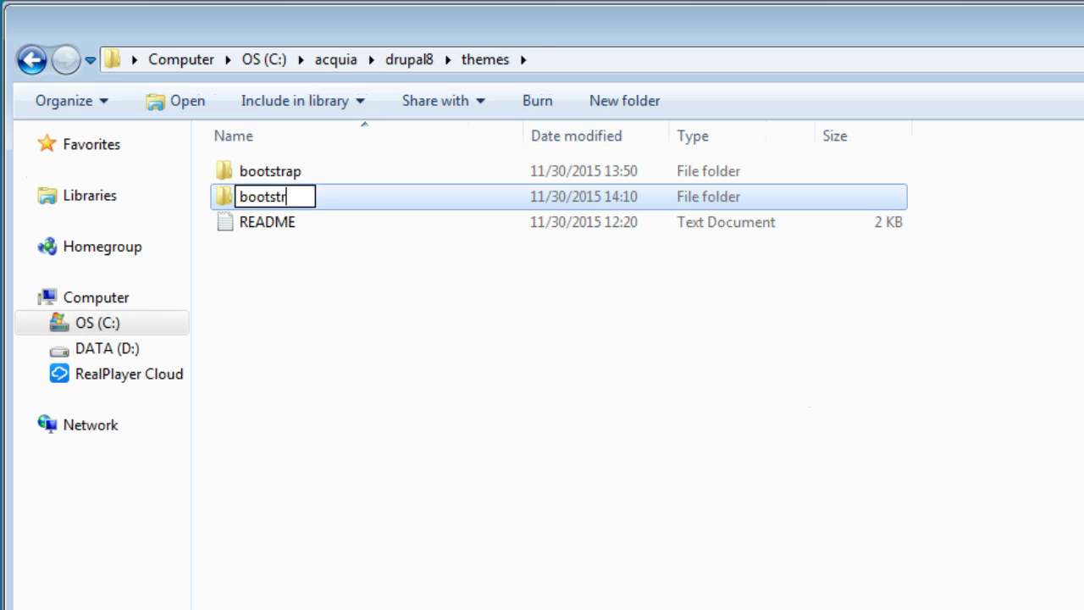
text(ap_subtheme)
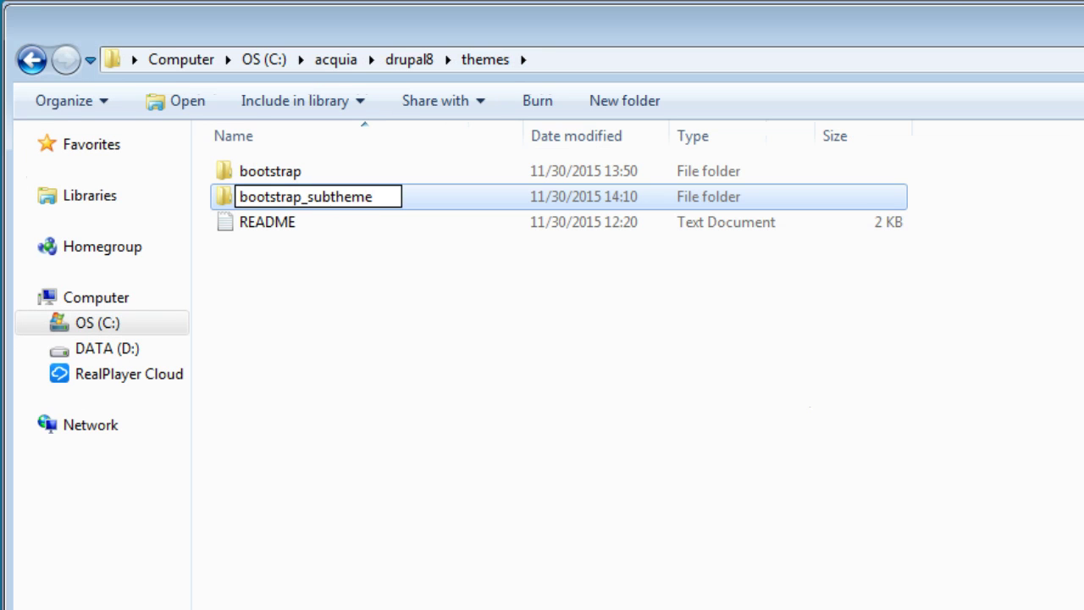
key(Return)
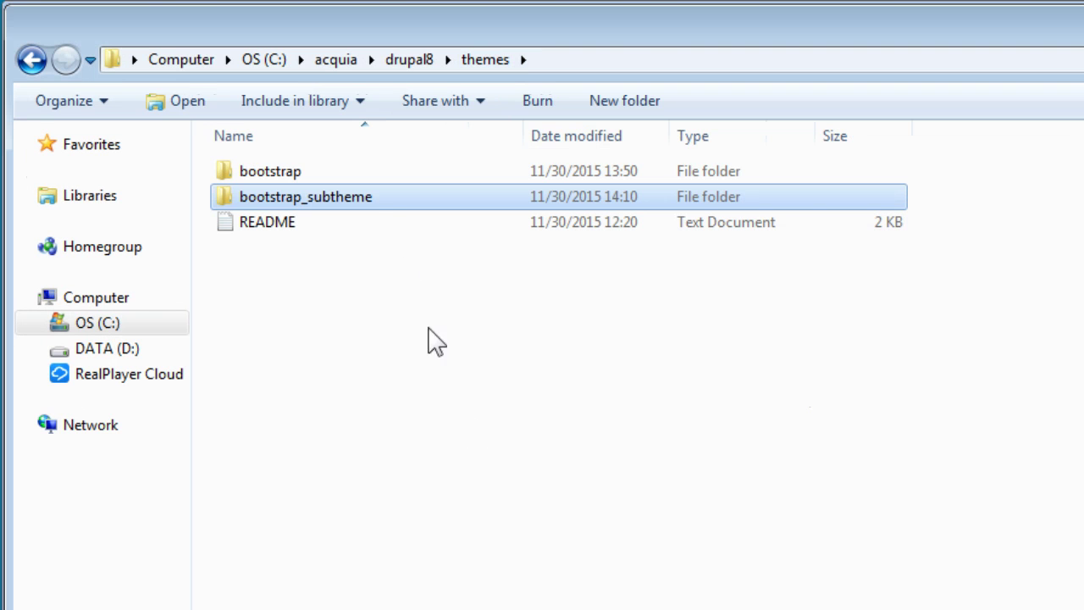
Step: Inside bootstrap_subtheme, rename THEMENAME.starterkit.yml to bootstrap_subtheme.info.yml
double_click(378, 203)
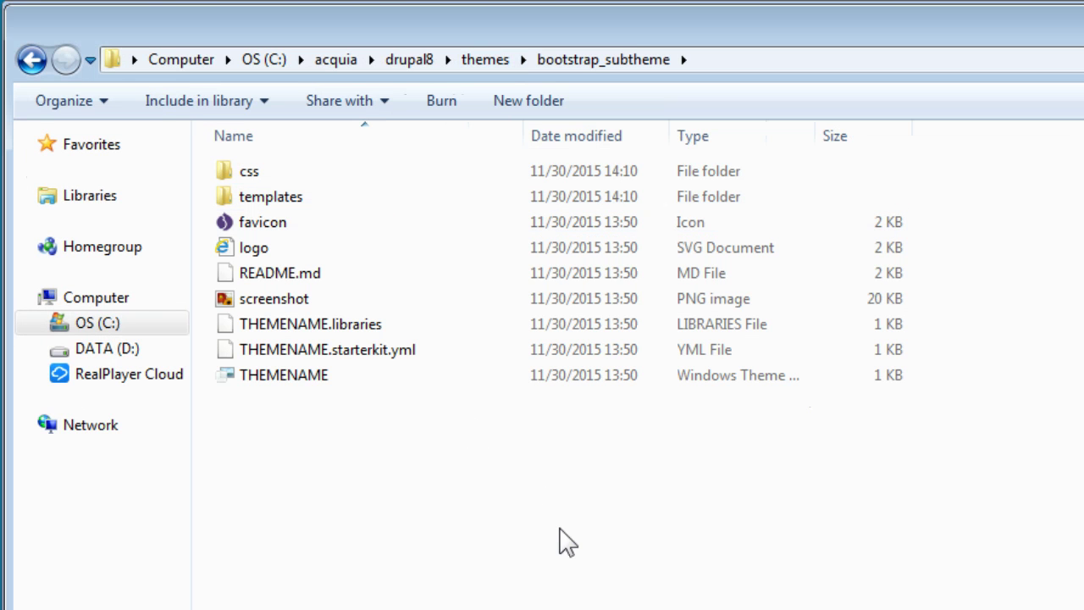
click(339, 352)
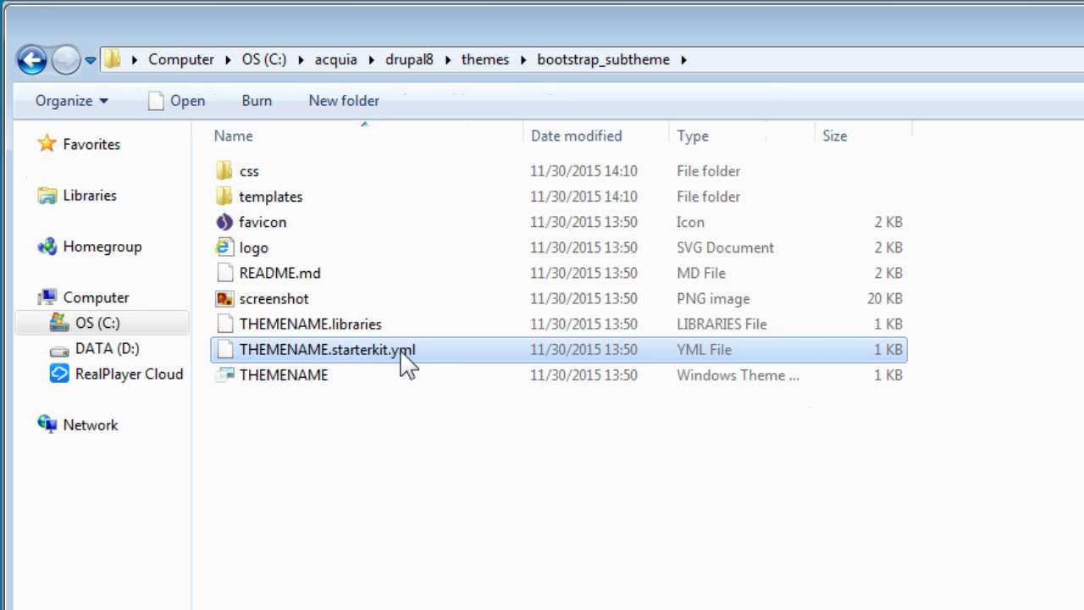
right_click(406, 360)
key(m)
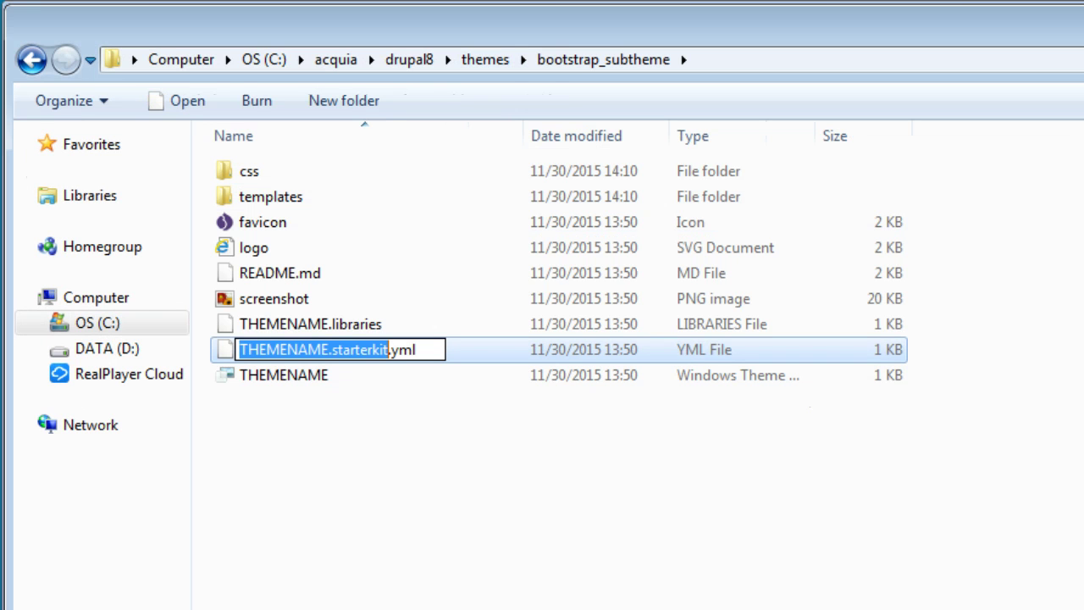
text(bootstrap_s)
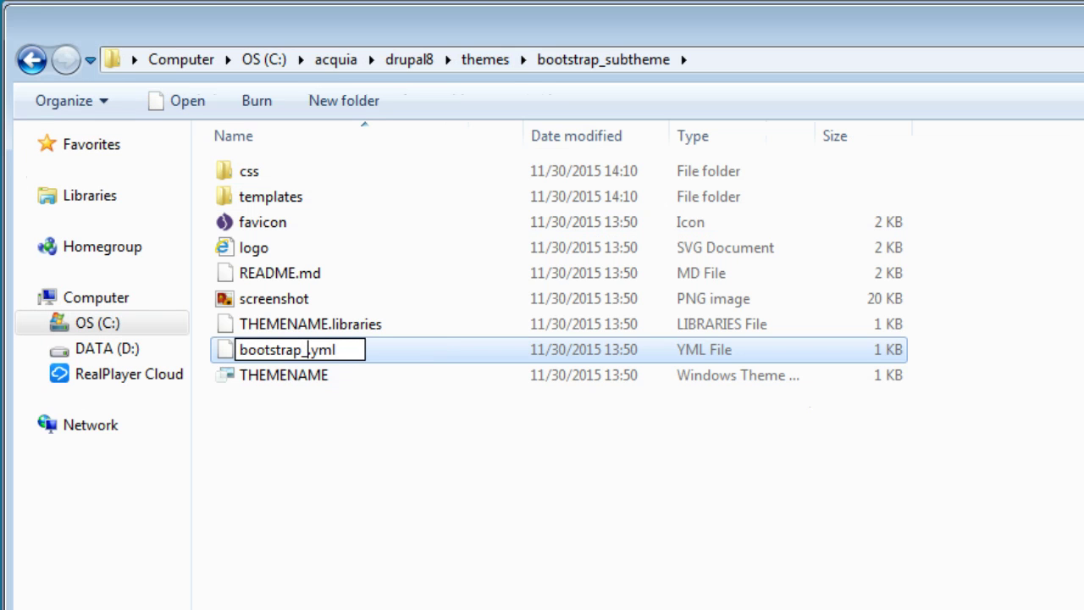
text(ubtheme.info)
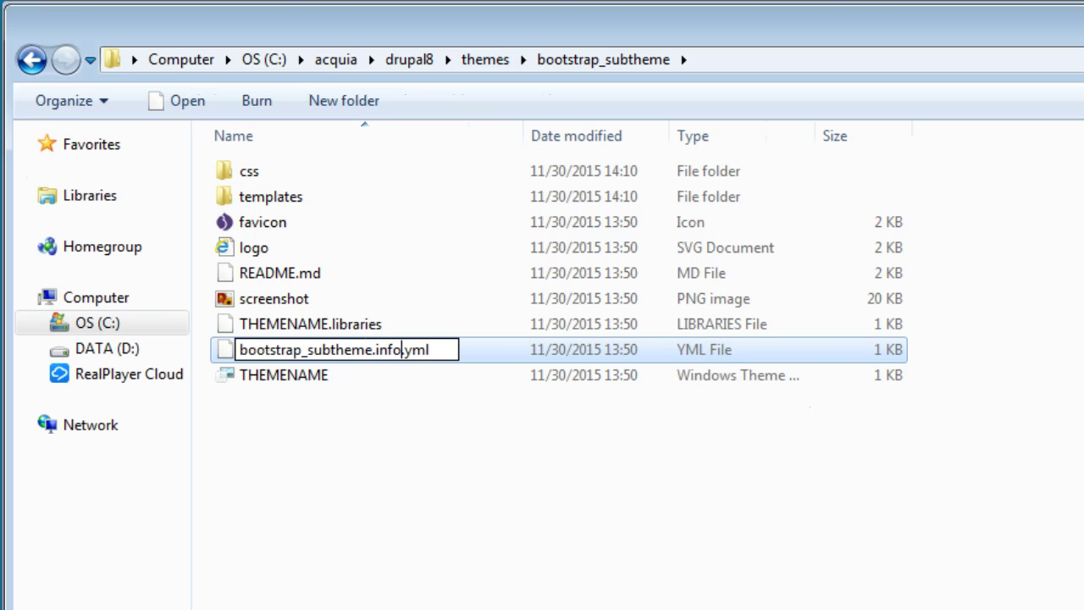
key(End)
key(Return)
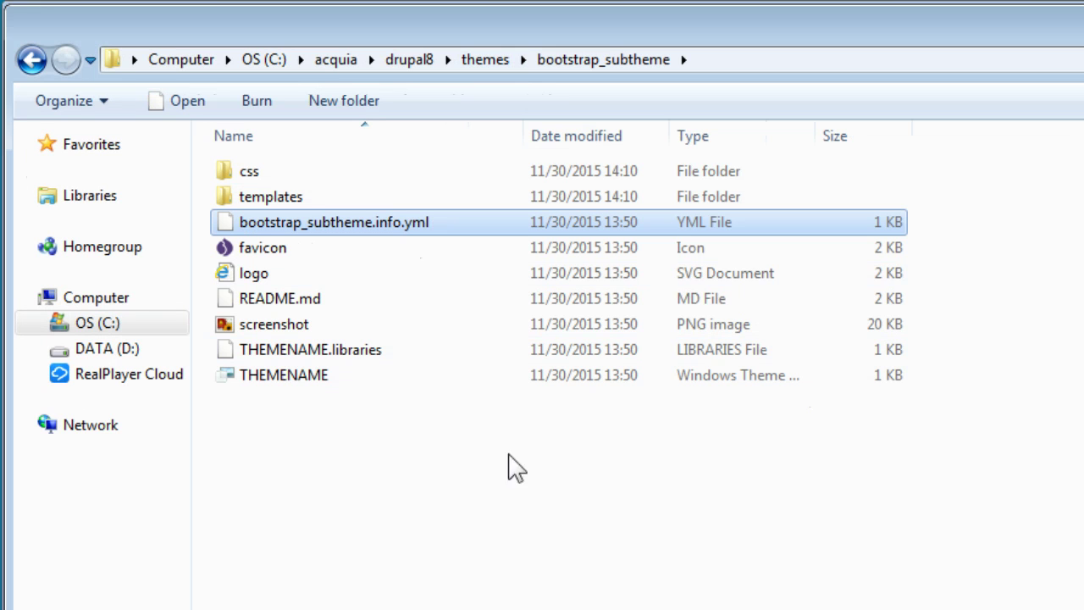
Step: Rename the THEMENAME theme file to bootstrap_subtheme
click(292, 350)
click(292, 378)
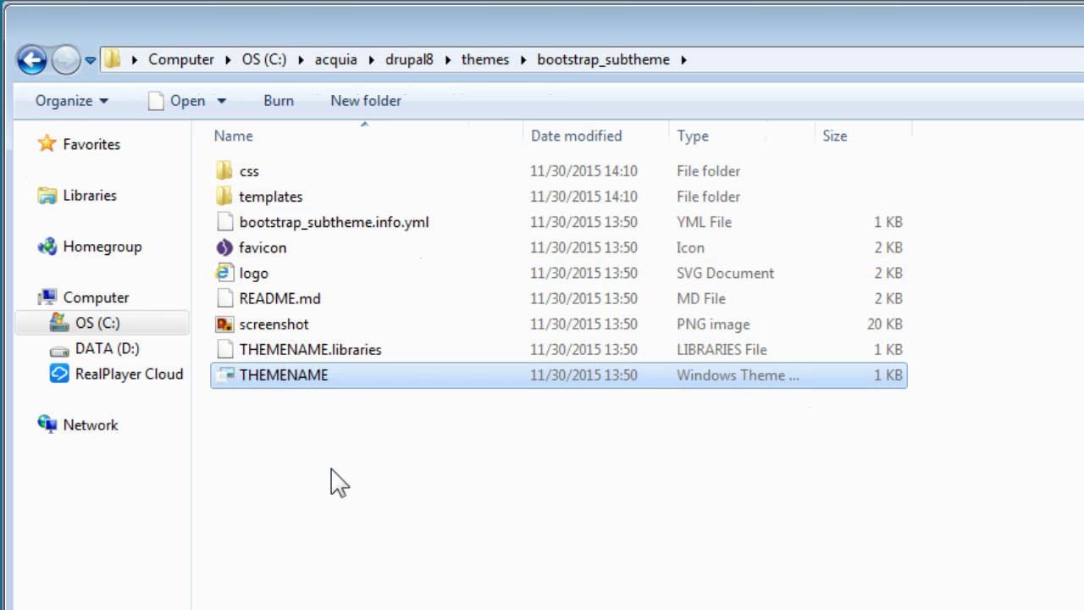
right_click(303, 382)
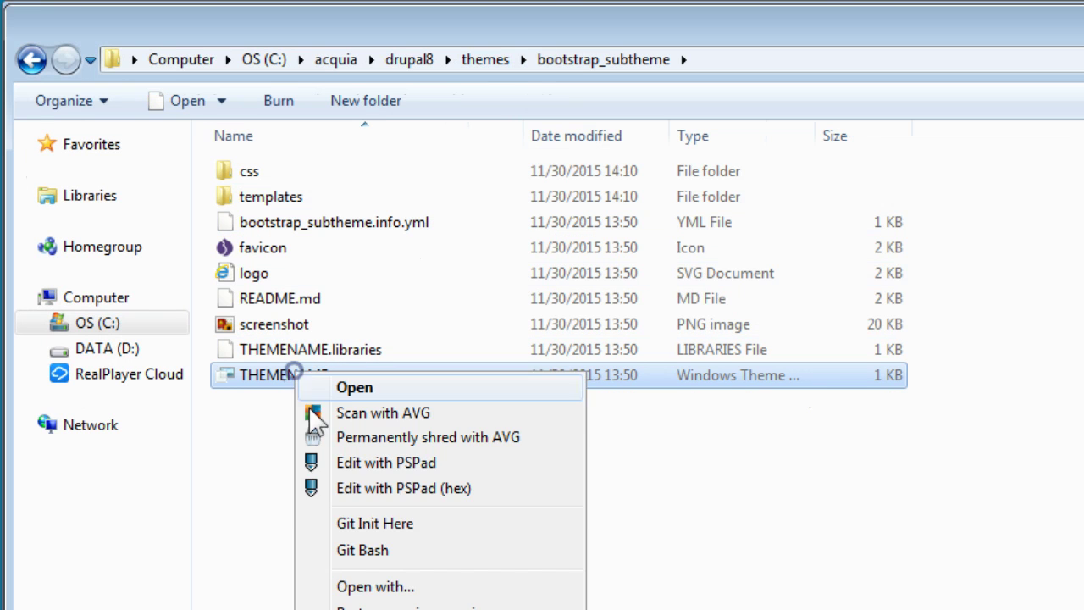
text(mbootstrap_subt)
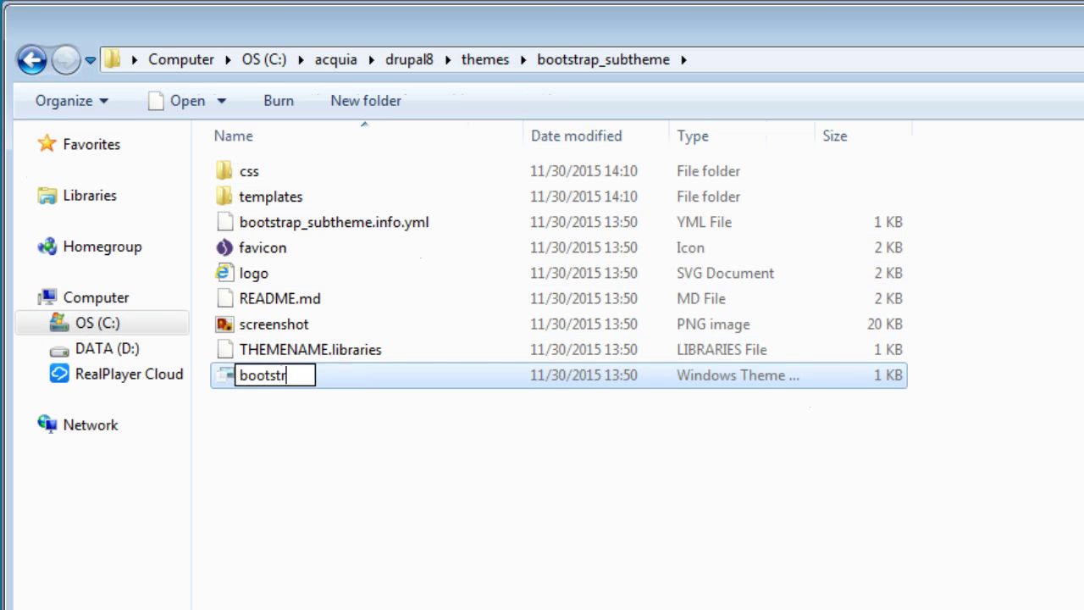
text(heme)
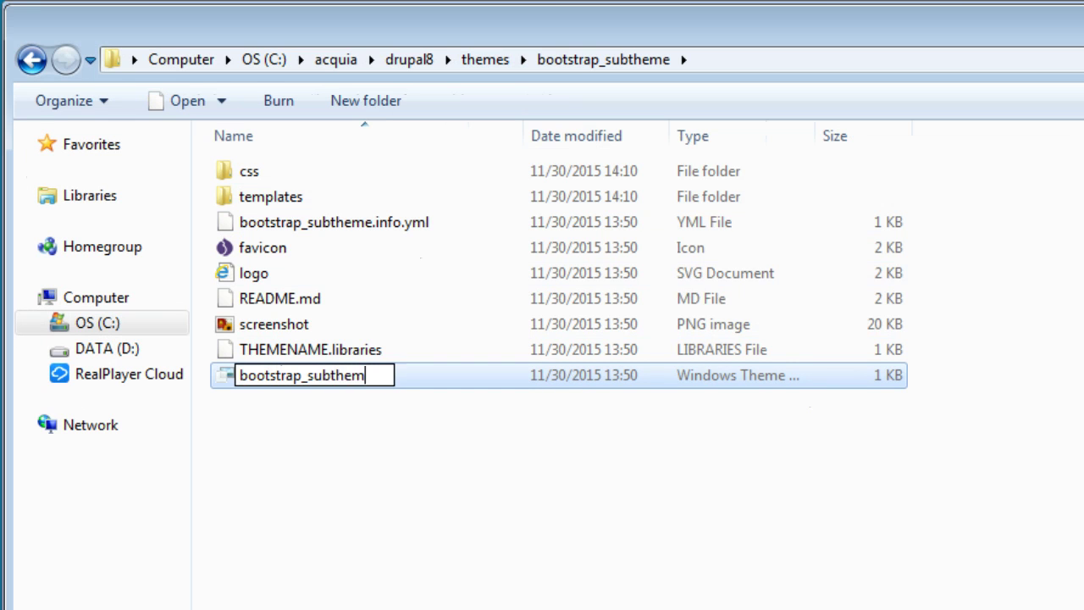
key(Return)
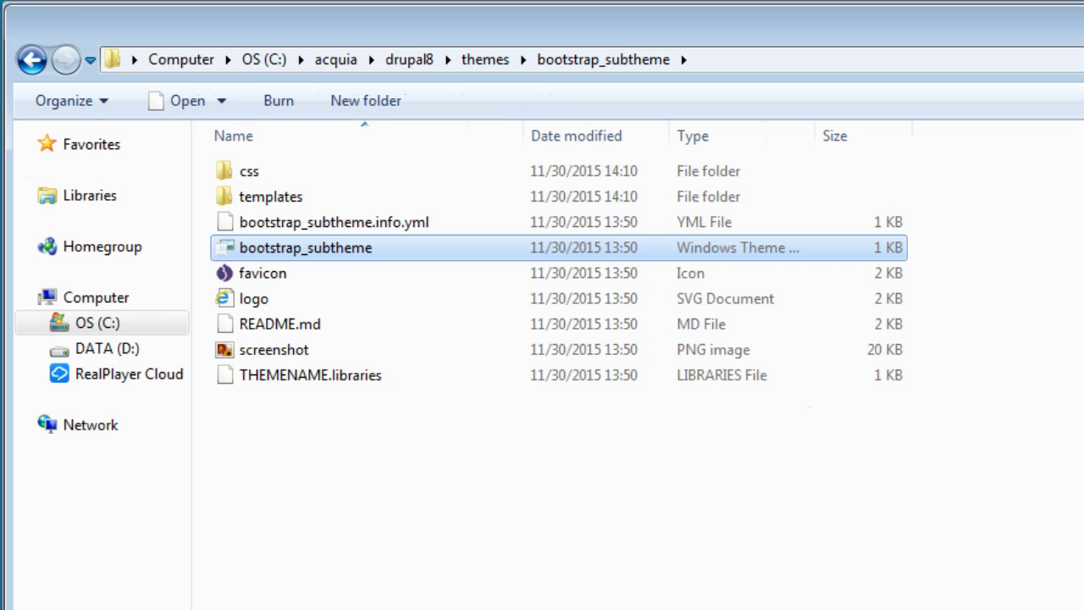
Step: Rename THEMENAME.libraries to bootstrap_subtheme.libraries.yml, accepting the extension change warning
click(297, 383)
right_click(297, 381)
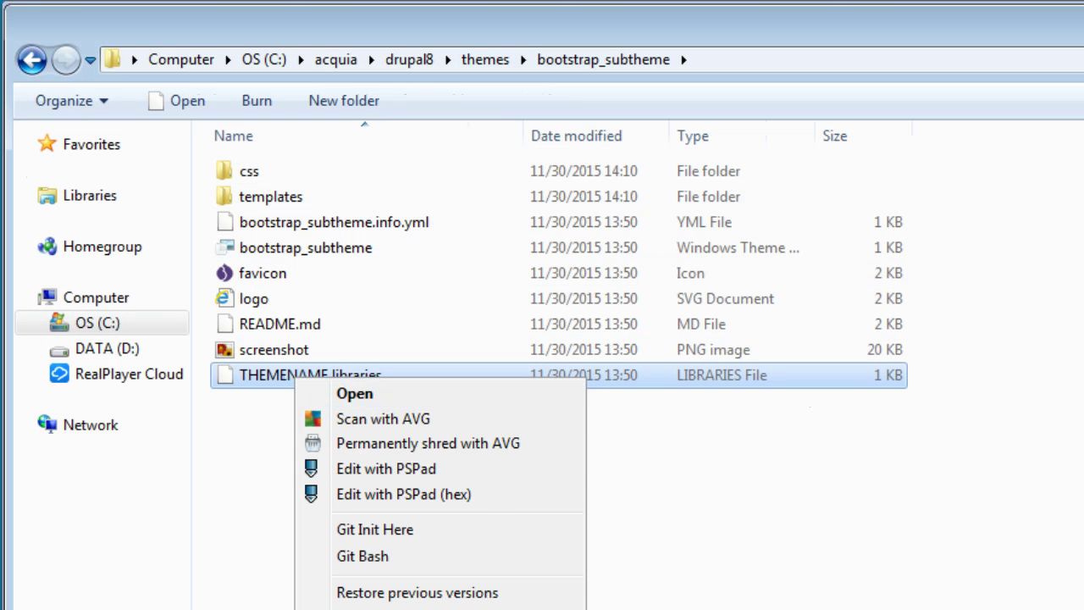
key(m)
text(bootstrap_subtheme)
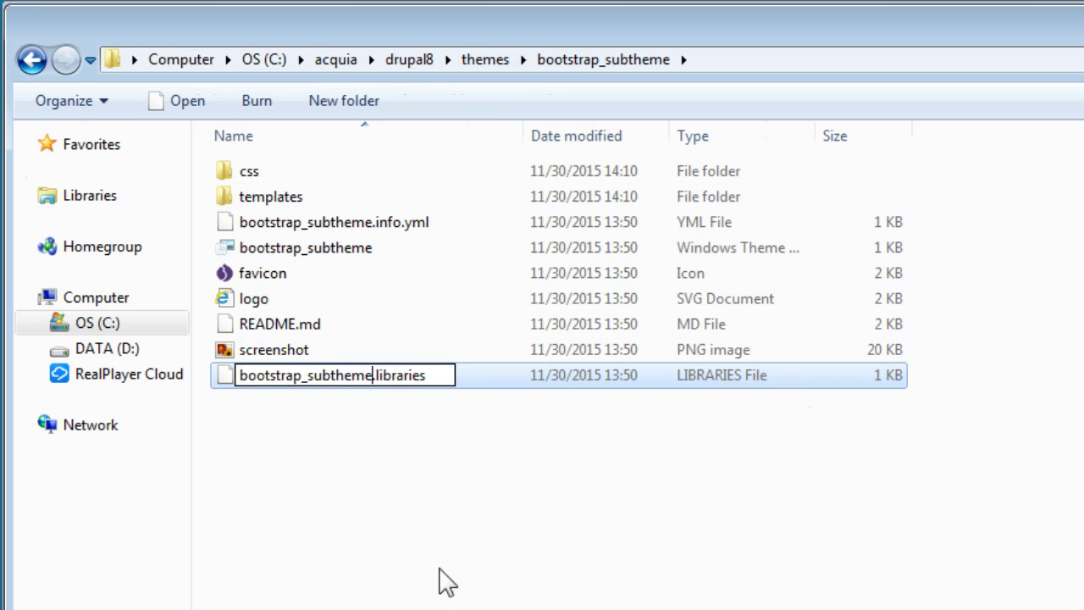
click(438, 375)
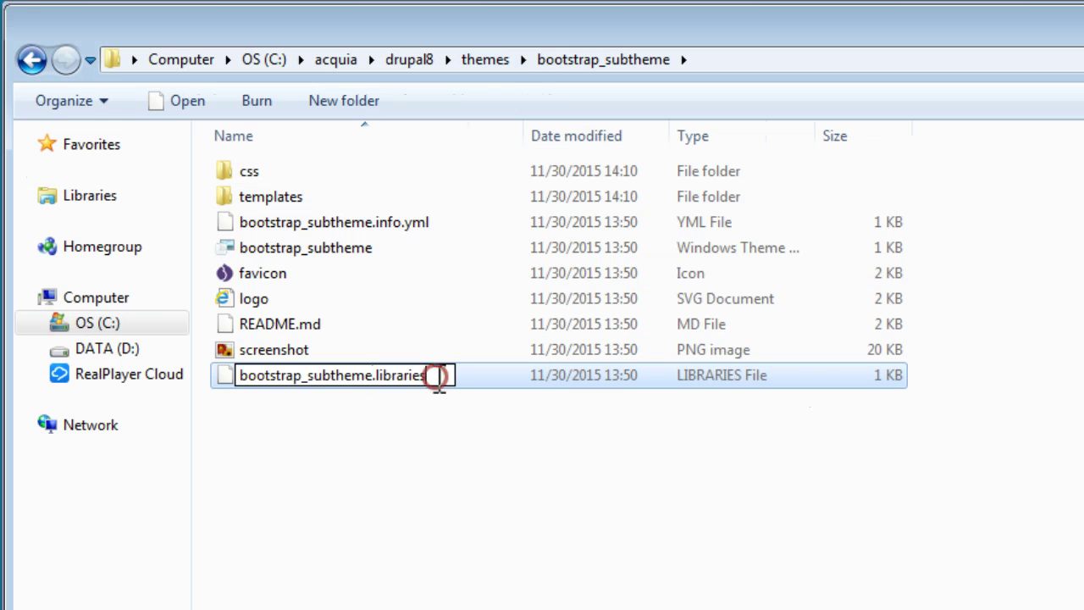
text(.yml)
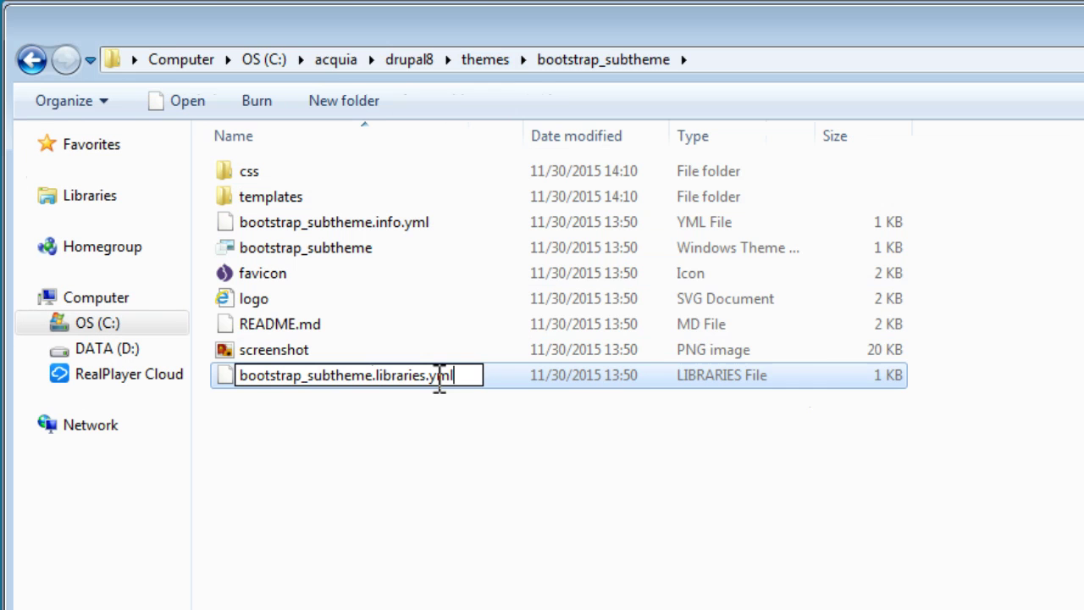
key(Return)
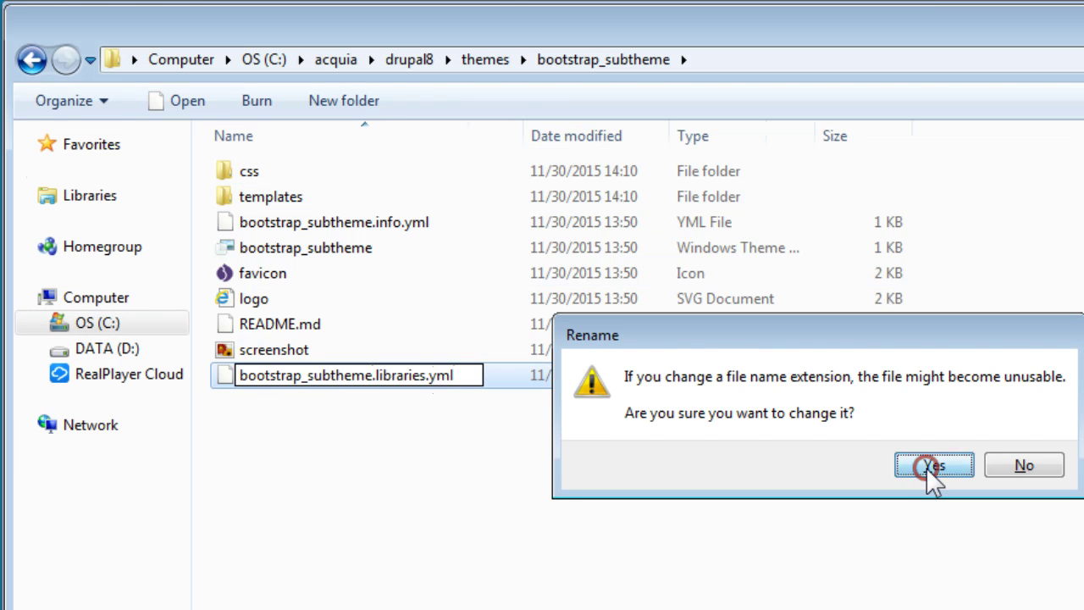
click(928, 471)
click(749, 521)
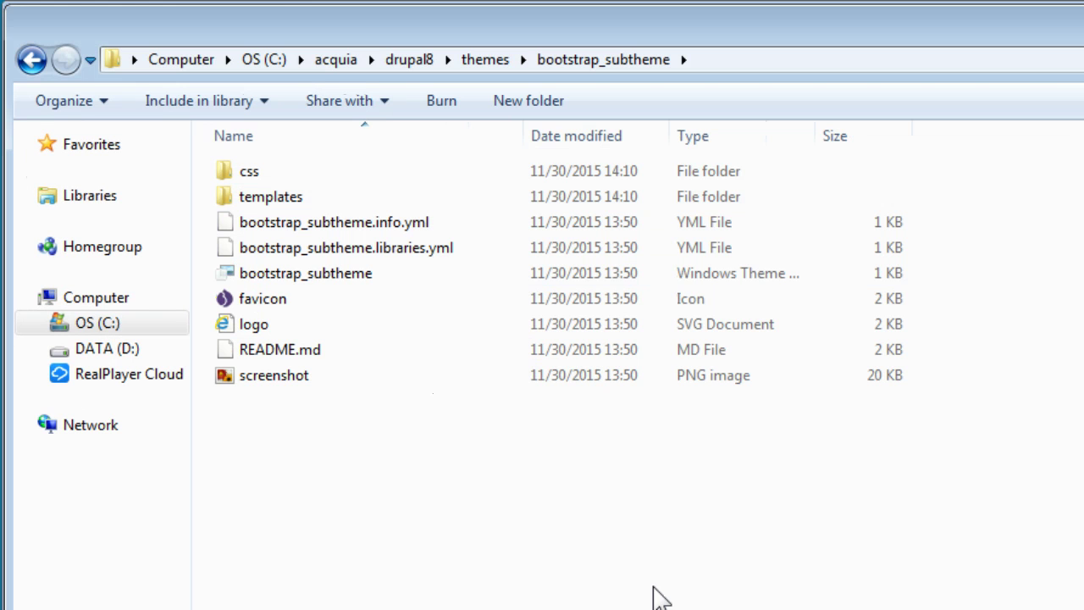
Step: Expand themes > bootstrap_subtheme in Project Explorer, open bootstrap_subtheme.info.yml, and select THEMENAME on line 20
click(408, 223)
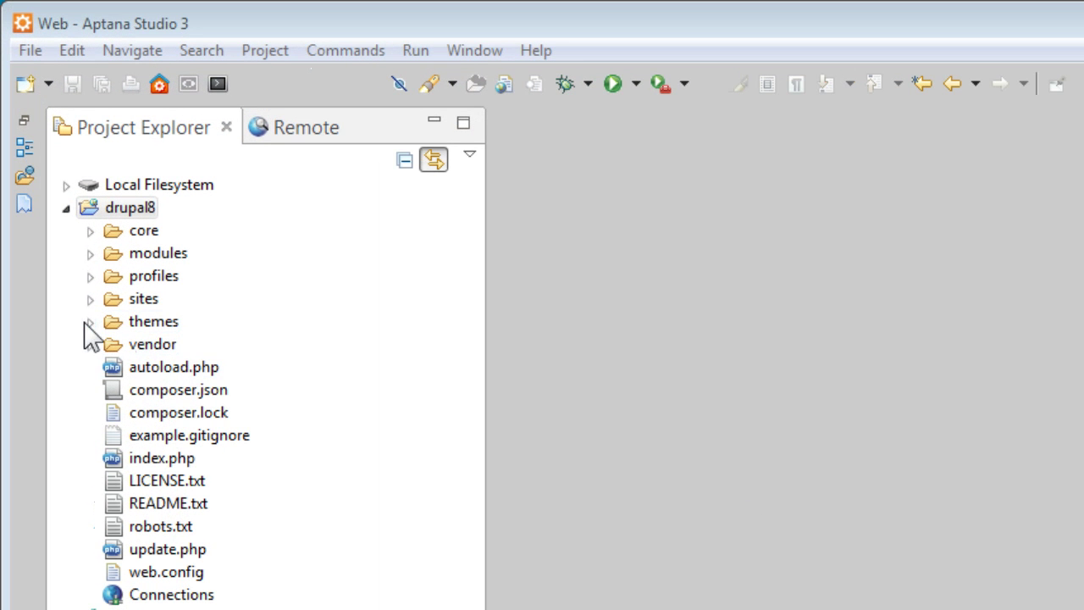
click(89, 322)
click(114, 367)
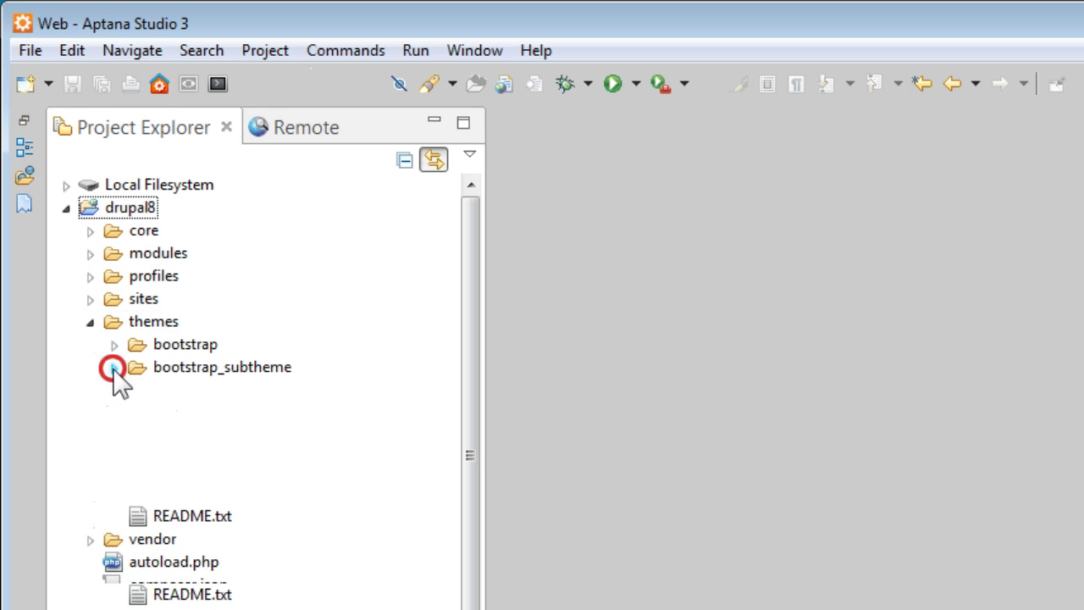
click(274, 435)
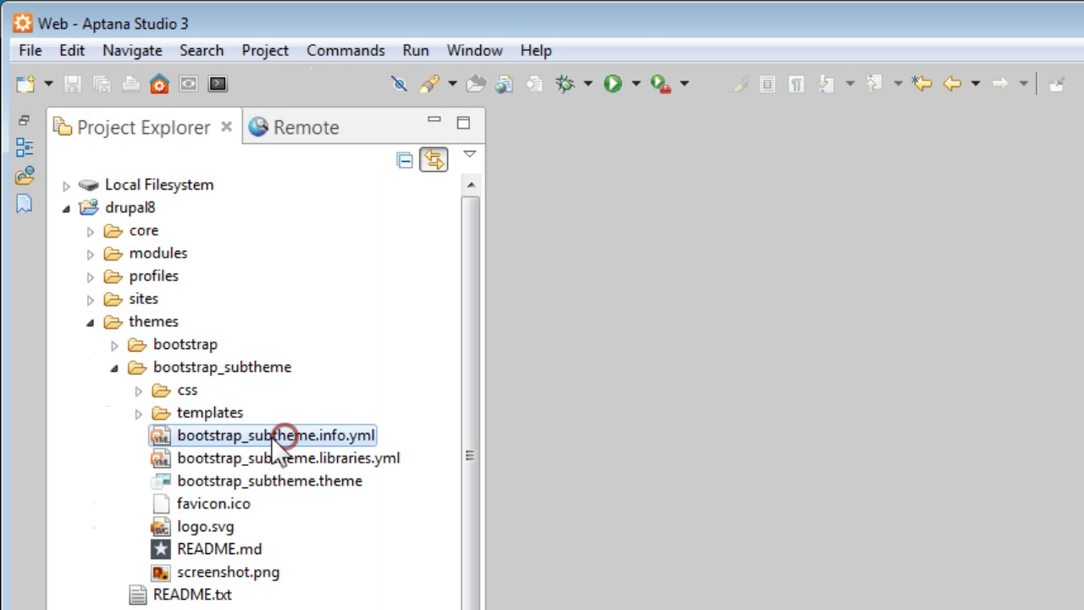
double_click(273, 435)
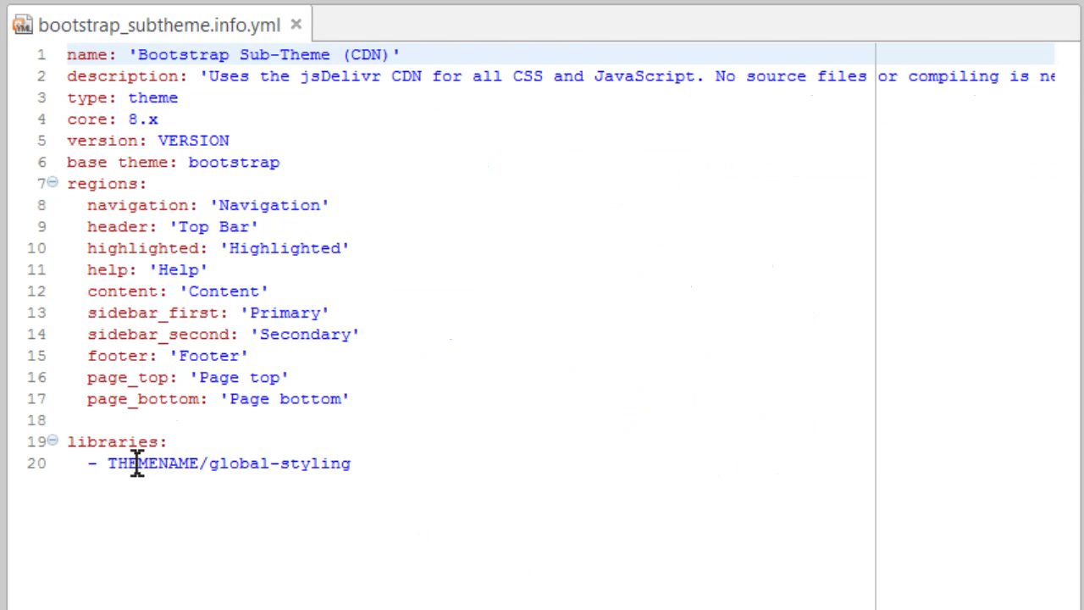
double_click(137, 462)
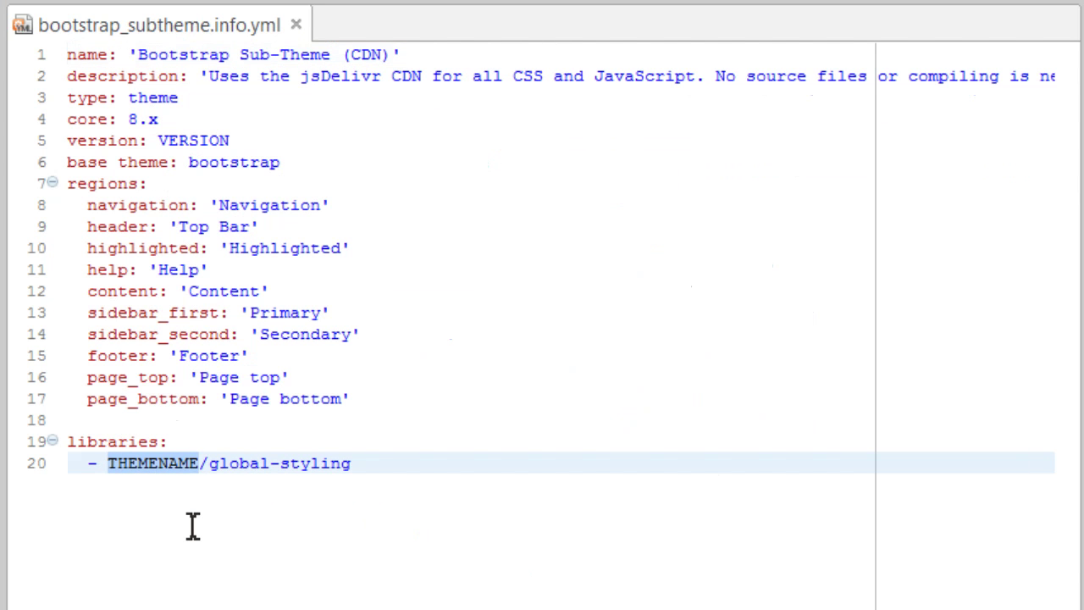
Step: Change the library to bootstrap_subtheme/global-styling, set description 'This is Bootstrap Subtheme', and save
text(bootstrap_subthe)
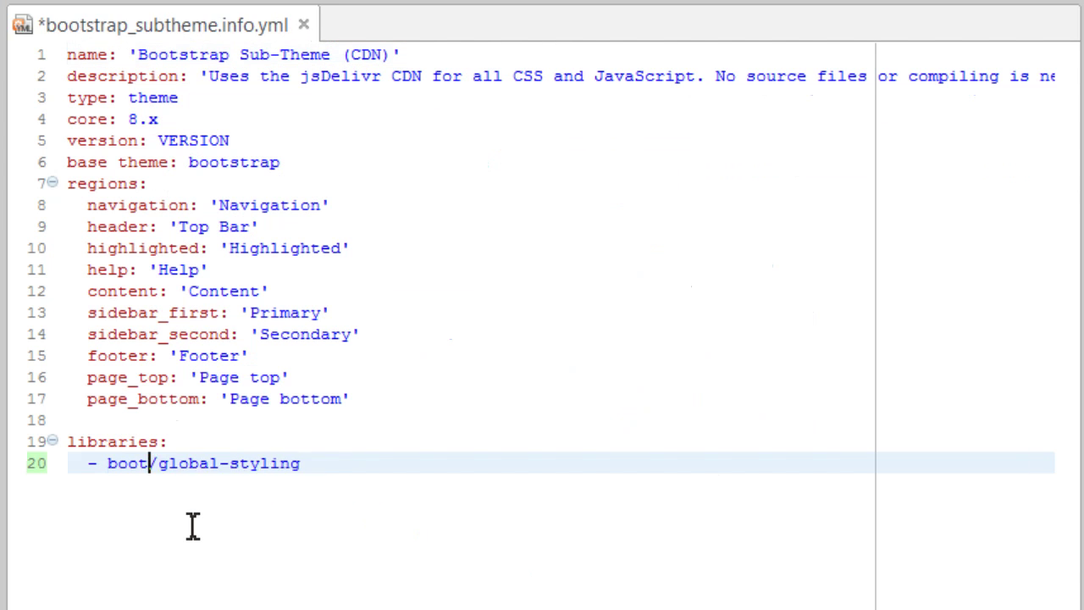
text(me)
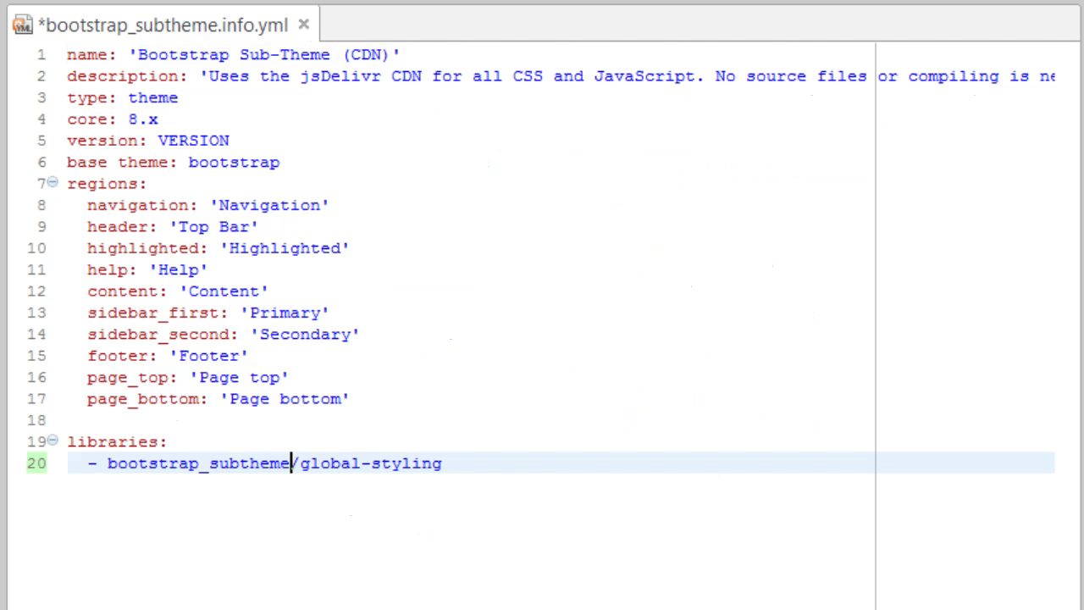
click(212, 76)
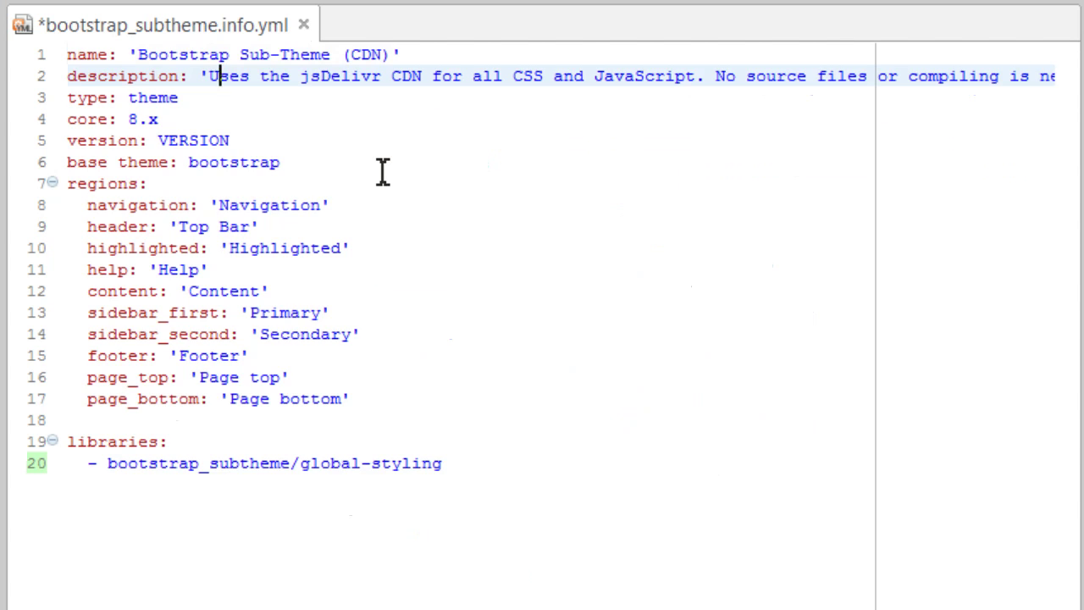
key(shift+End)
key(shift+Left)
key(Delete)
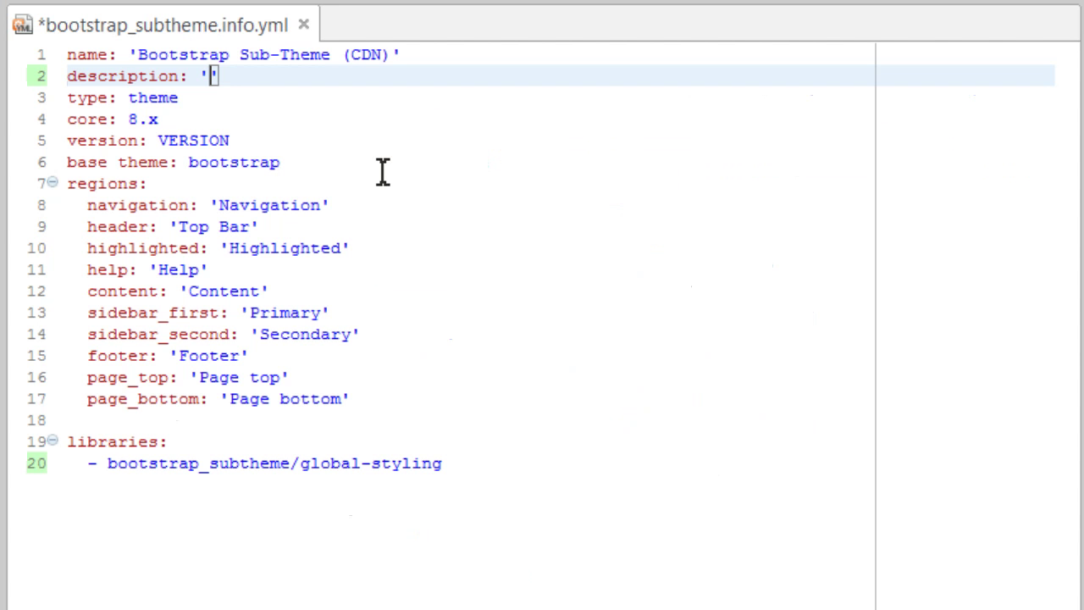
text(This is Bootstrap Subtheme)
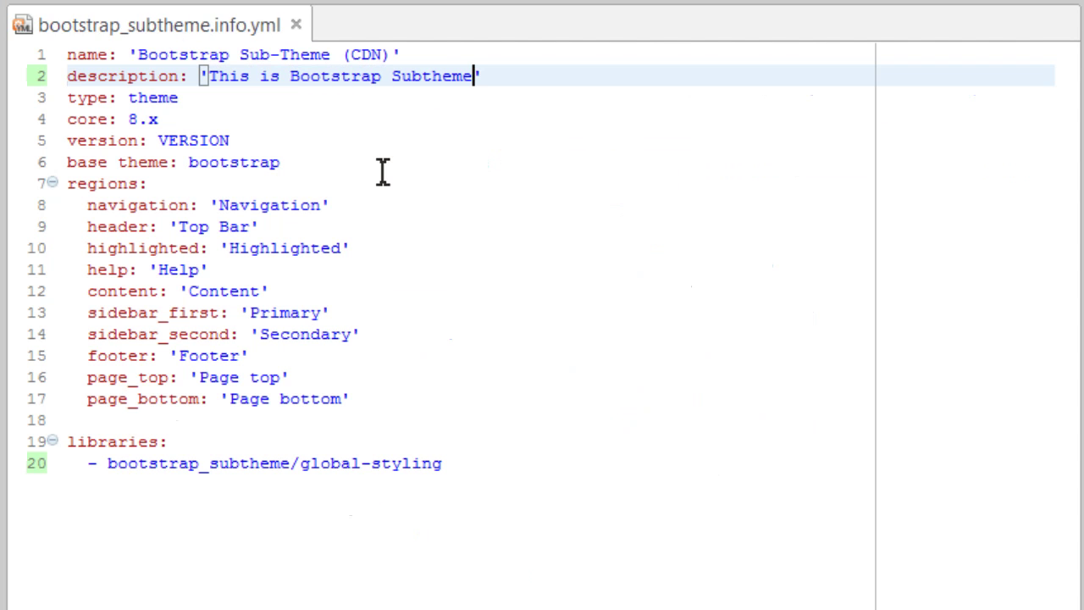
key(ctrl+s)
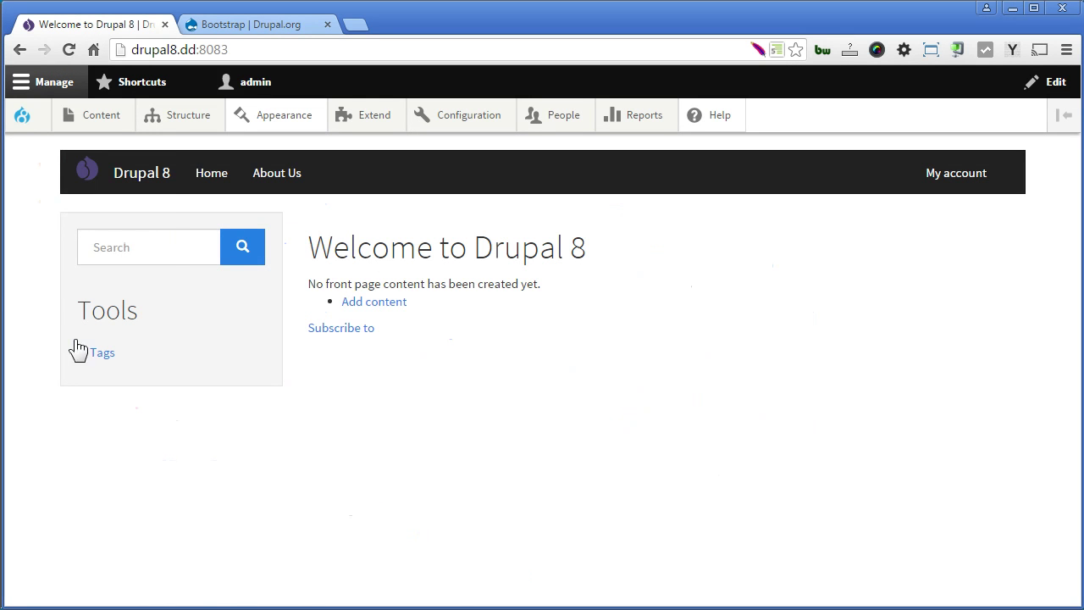
Step: Flush all caches, then choose 'Install and set as default' for Bootstrap Sub-Theme (CDN) in Appearance
mouse_move(20, 118)
click(33, 194)
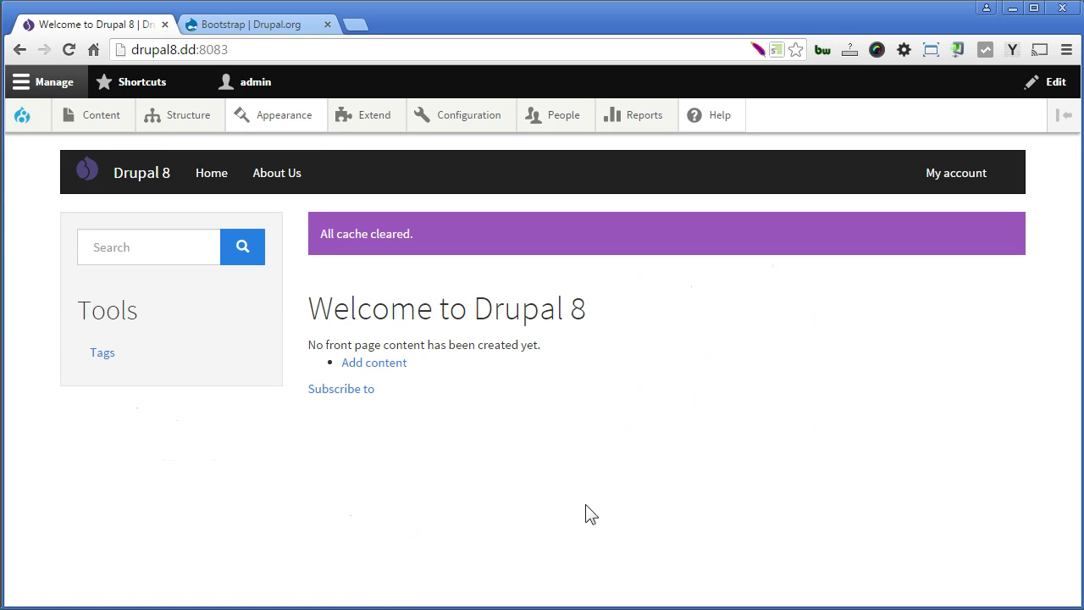
click(275, 115)
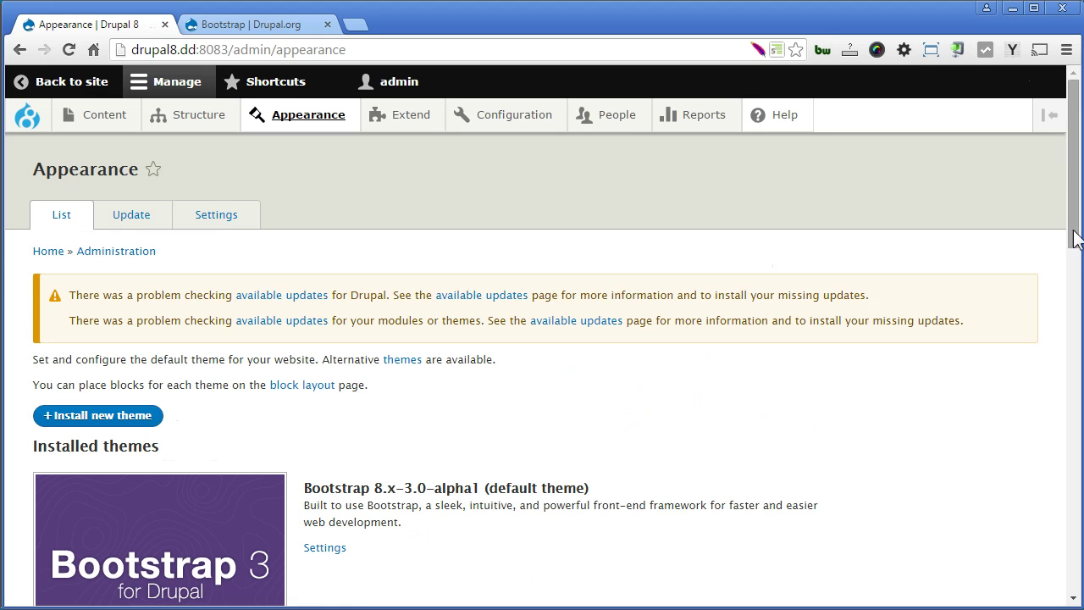
drag(1073, 241, 1076, 508)
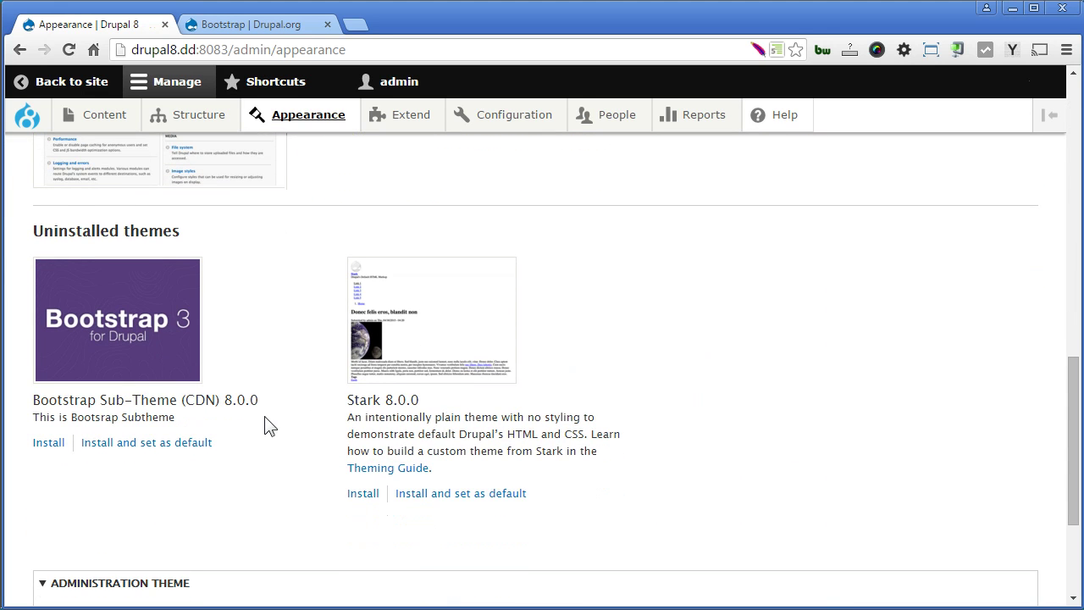
click(171, 444)
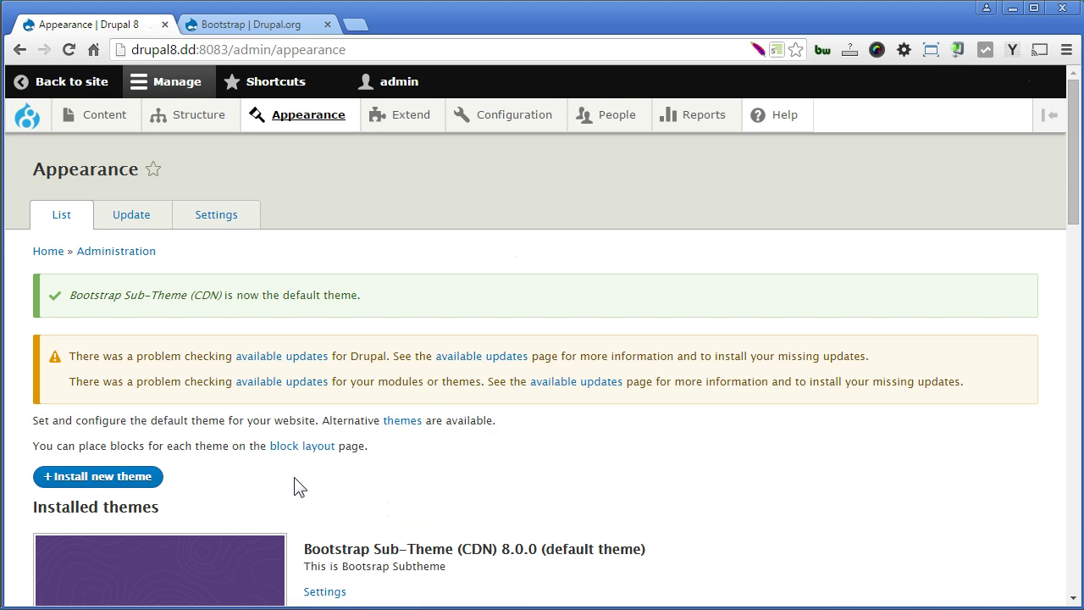
click(25, 116)
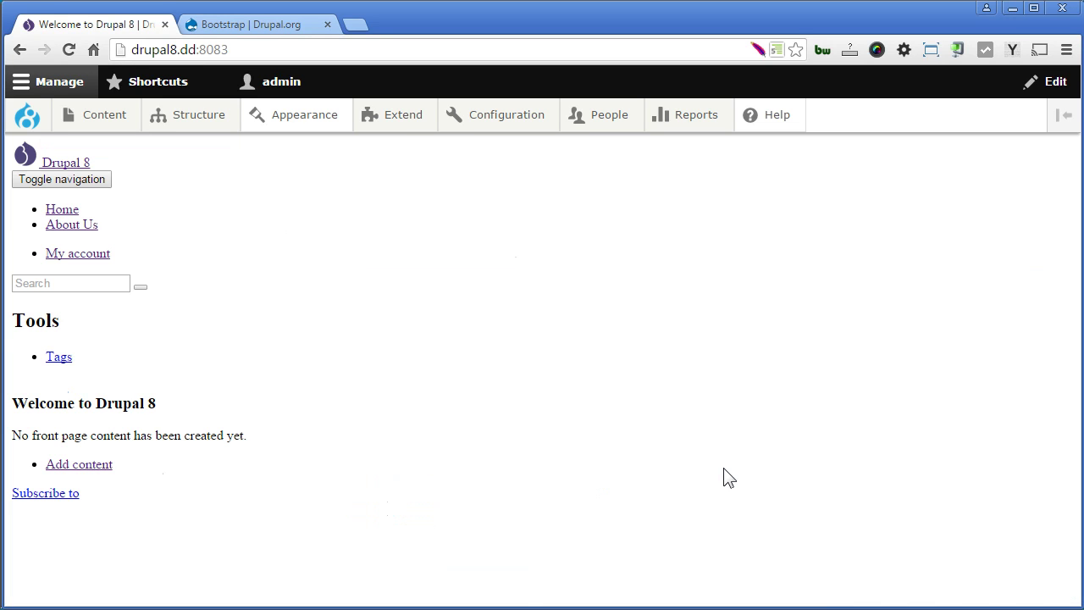
click(295, 117)
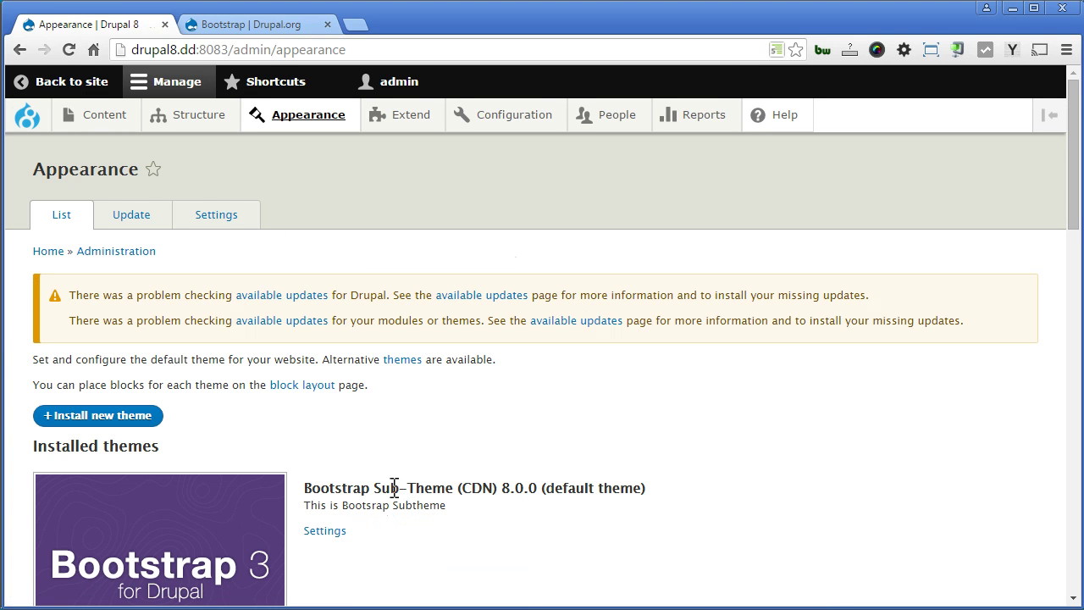
Step: Open the sub-theme's Settings and expand the Buttons, Forms and Components > Navbar sections
click(327, 530)
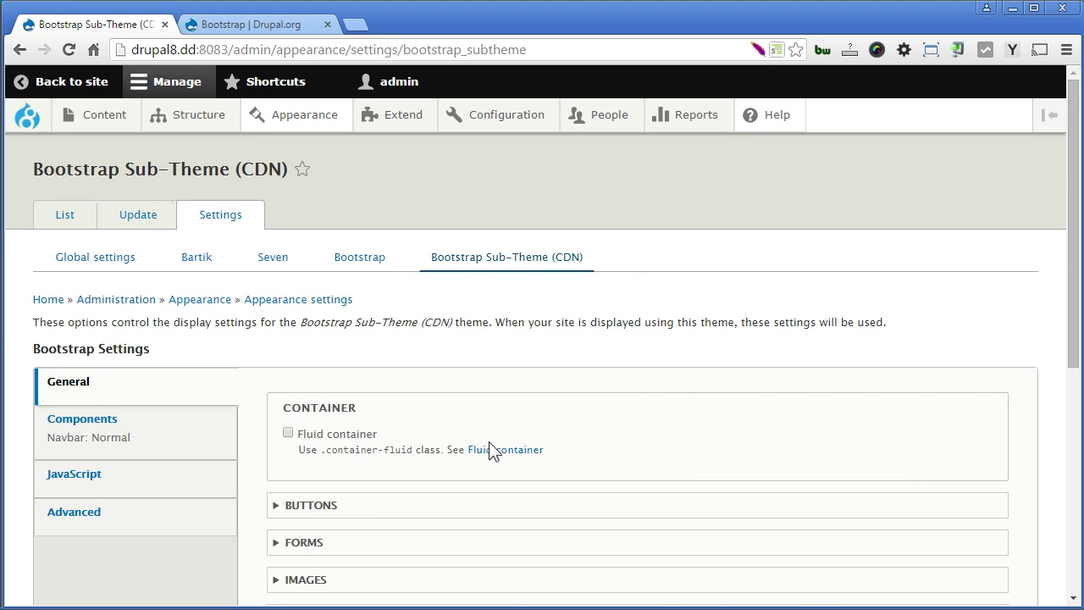
click(329, 508)
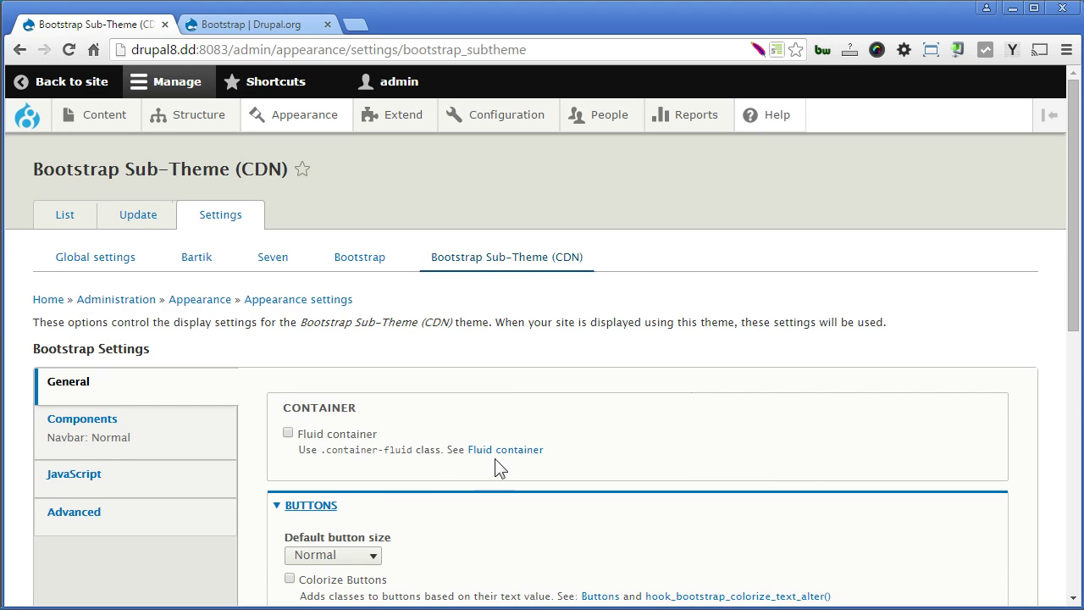
scroll(504, 466, down, 2)
click(304, 511)
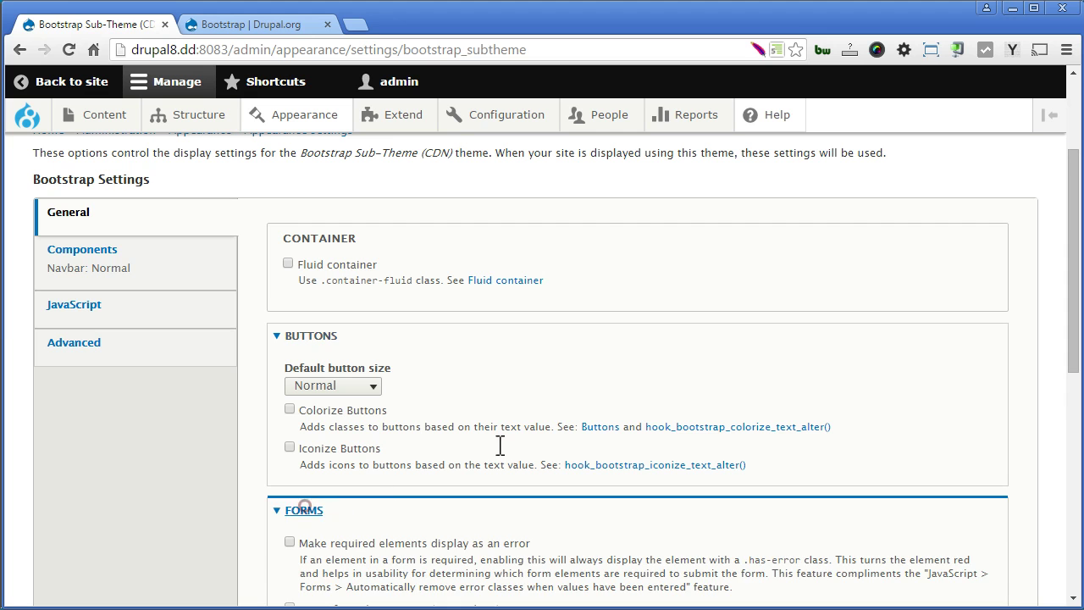
scroll(572, 423, down, 1)
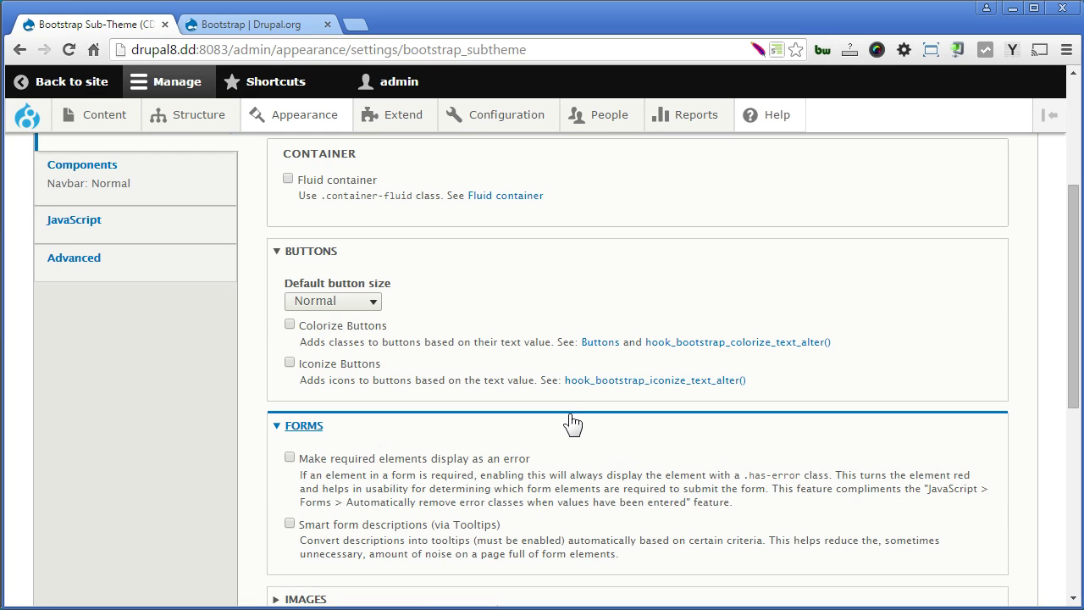
click(178, 179)
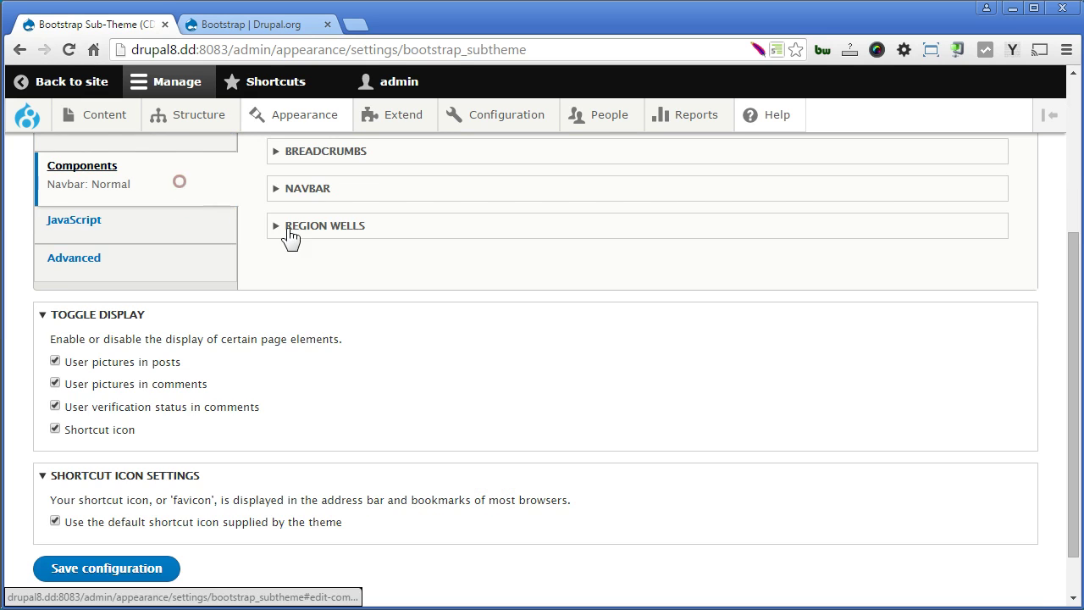
click(314, 192)
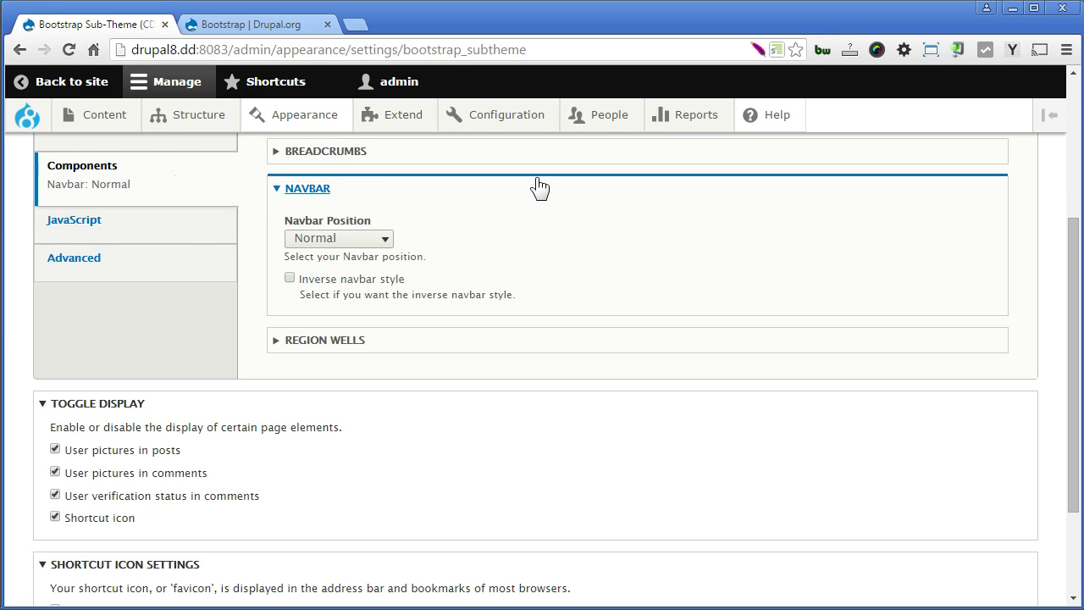
Step: Under Advanced, choose jsDelivr as CDN provider with Bootstrap version 3.3.5 and save
click(175, 264)
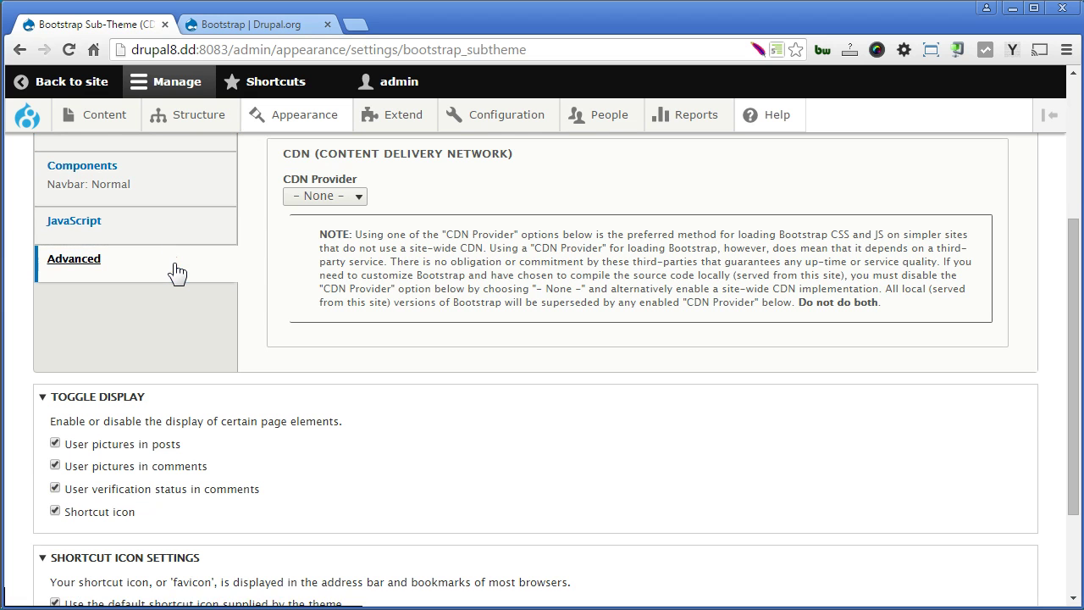
click(354, 197)
click(342, 249)
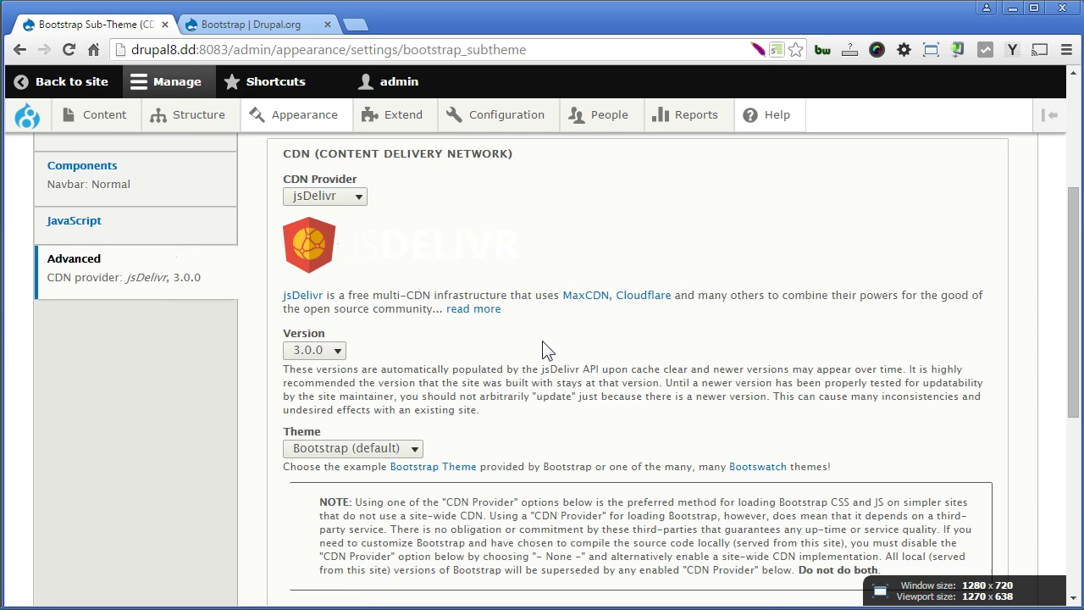
click(336, 352)
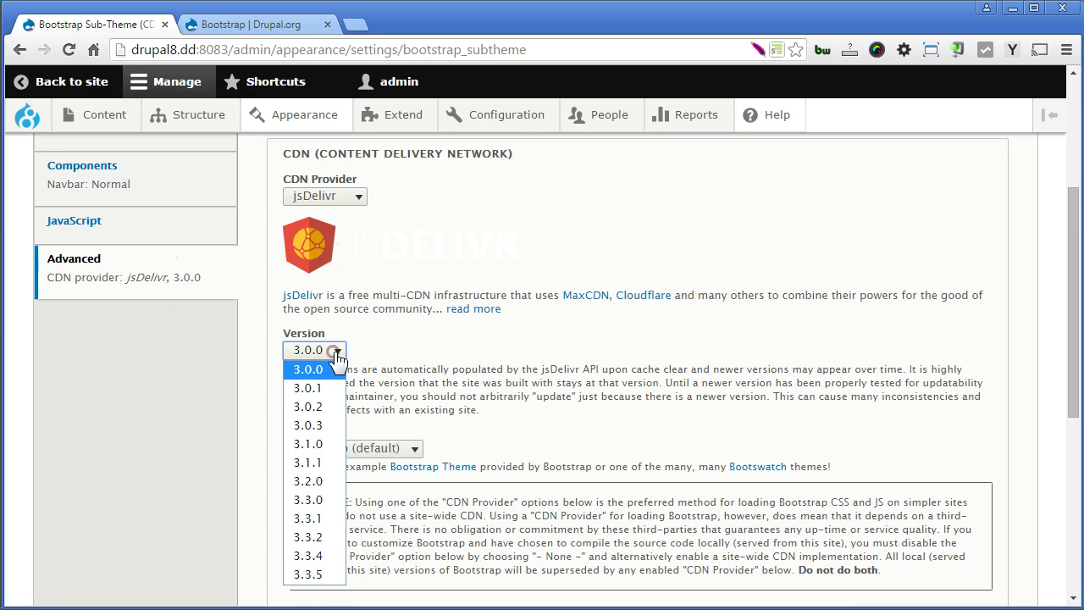
click(308, 574)
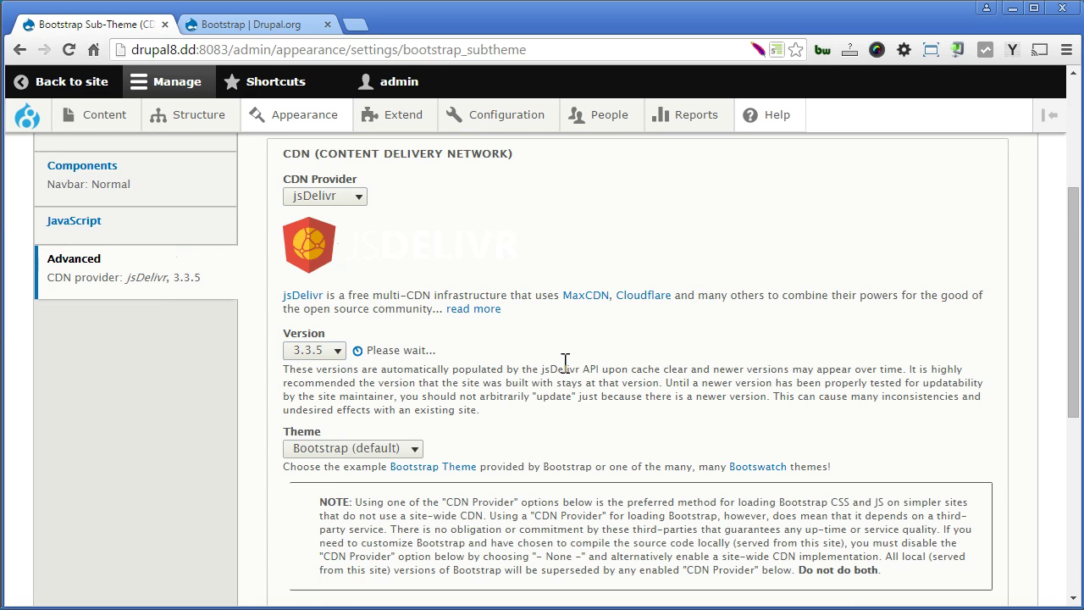
scroll(157, 447, down, 5)
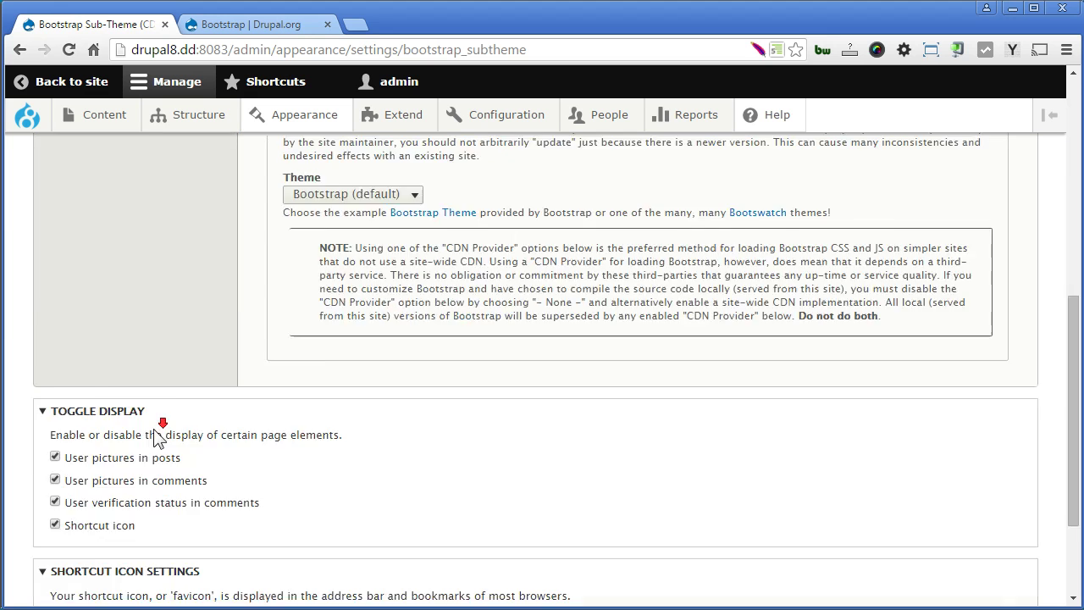
click(130, 515)
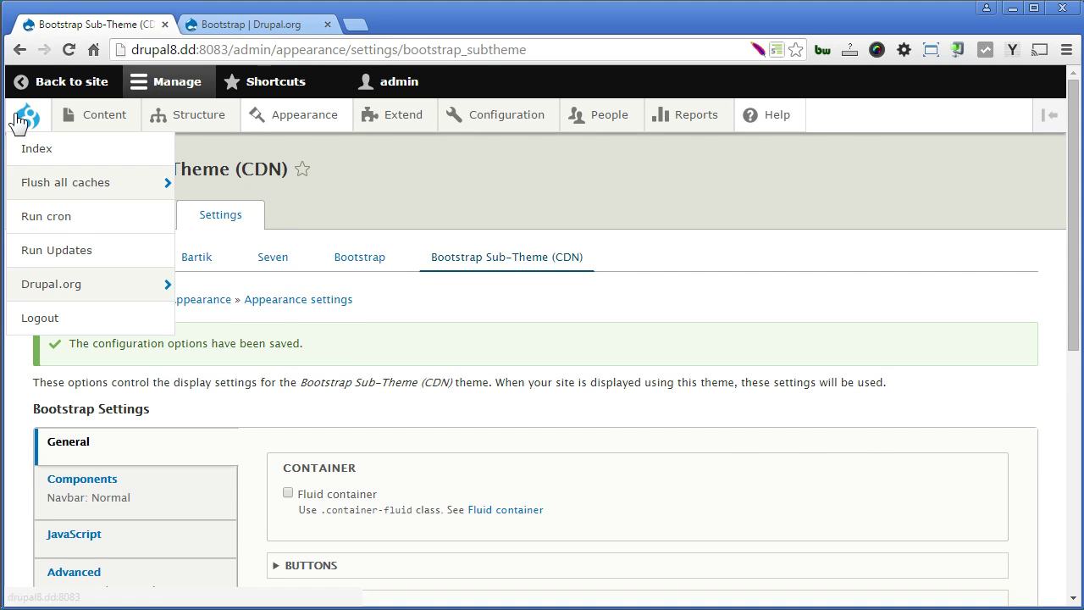
Step: Return to the front page and run Flush all caches from the Drupal menu
click(27, 115)
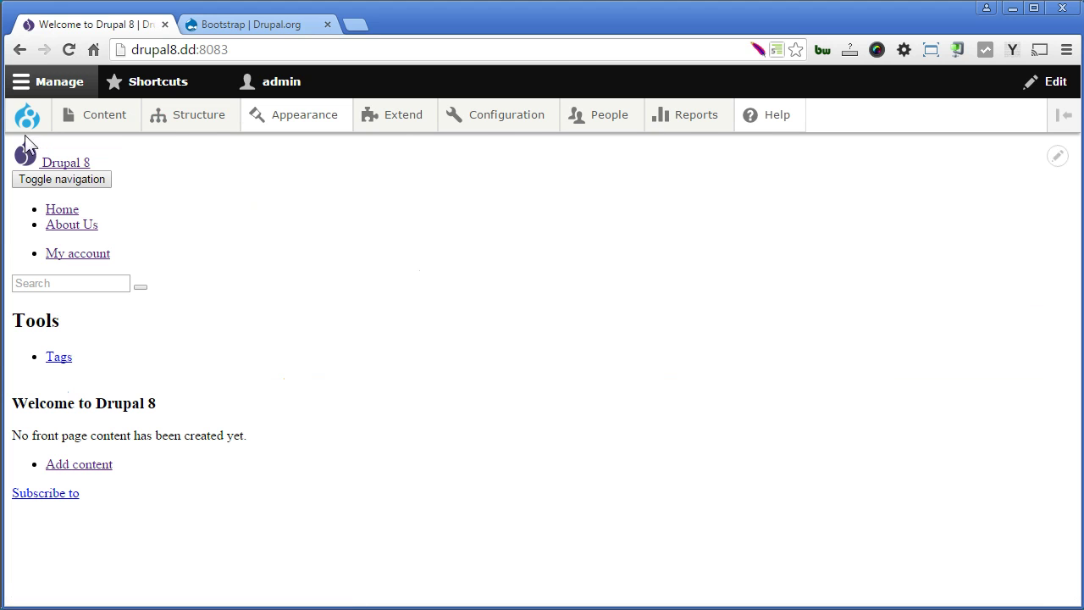
mouse_move(27, 119)
click(45, 181)
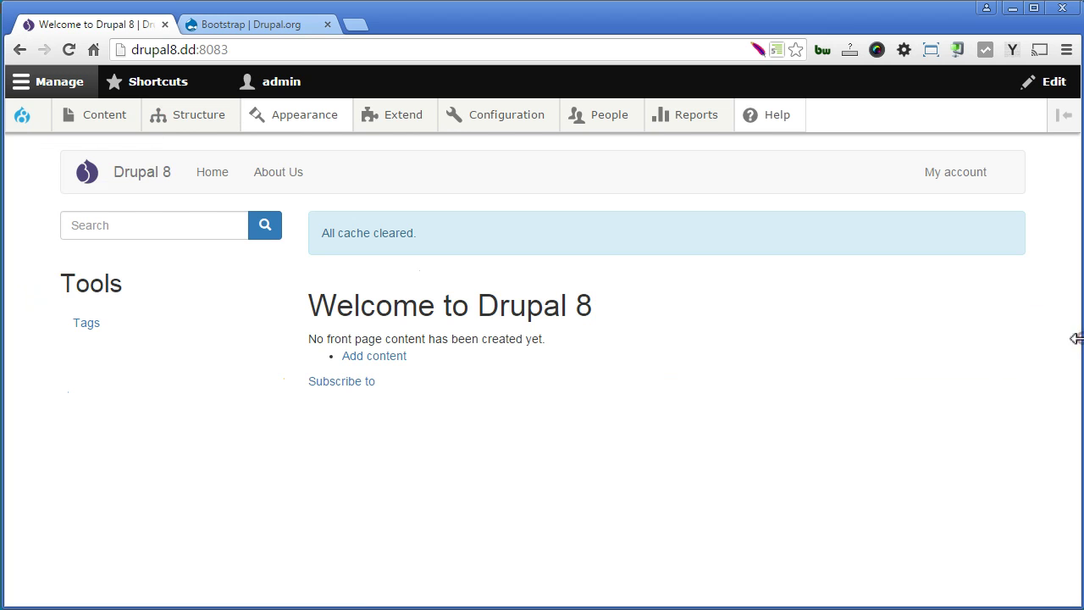
drag(1074, 336, 629, 337)
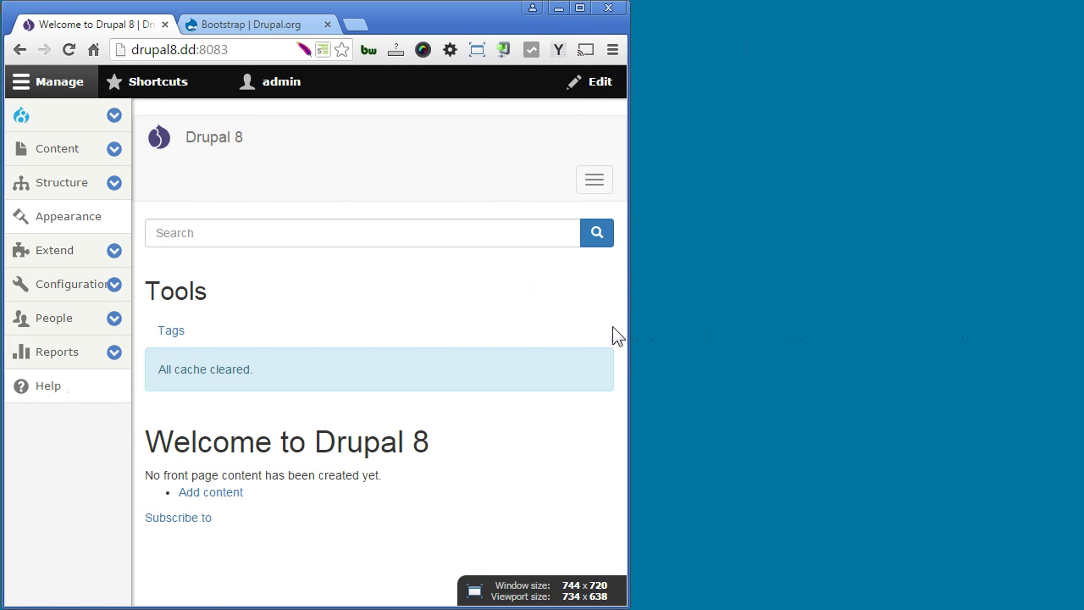
click(593, 179)
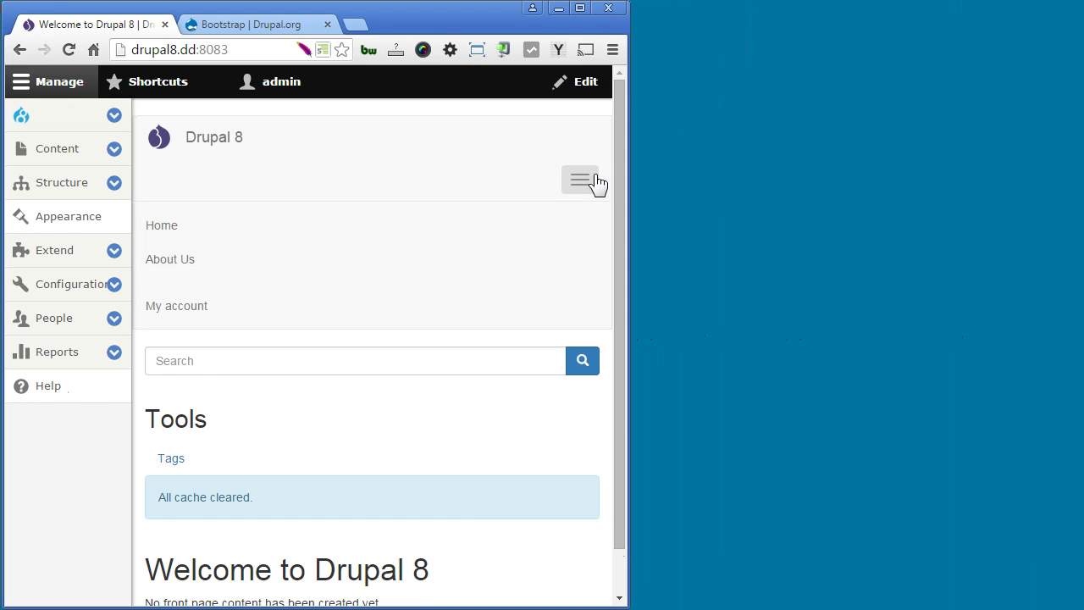
click(596, 182)
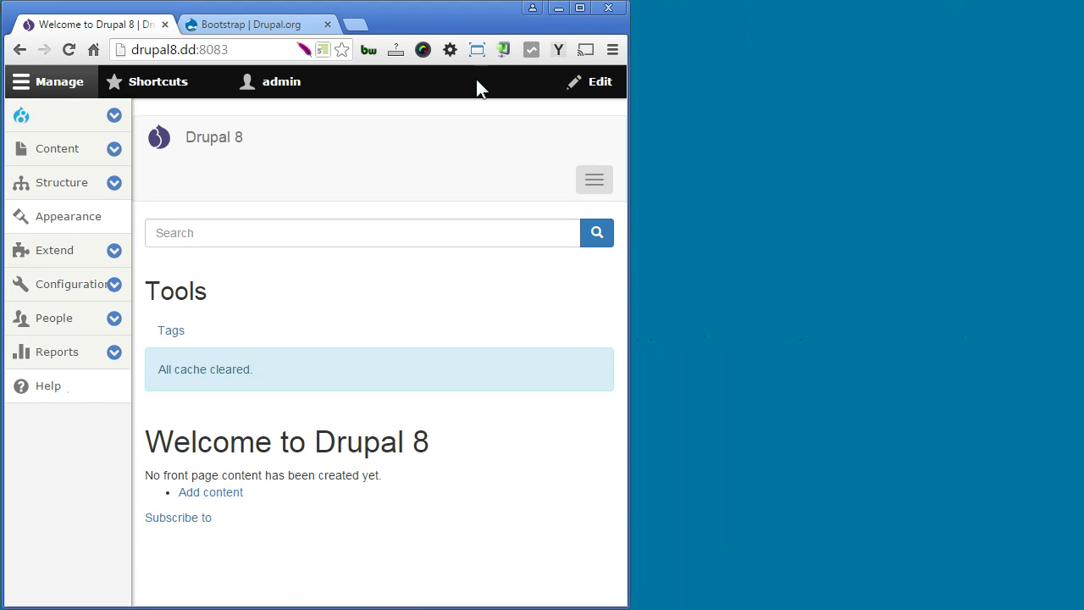
click(475, 49)
click(360, 498)
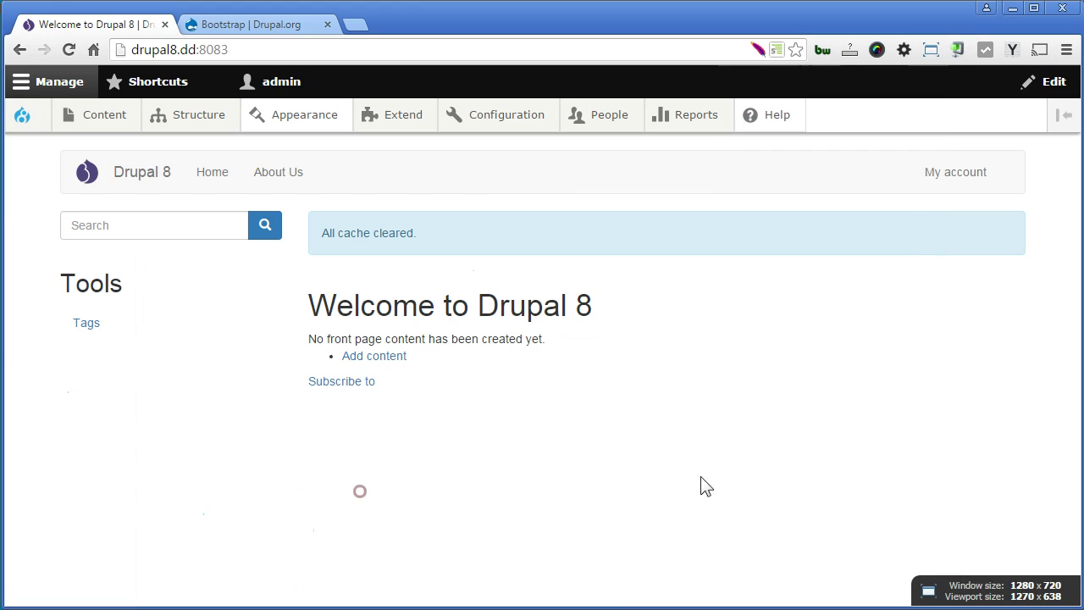